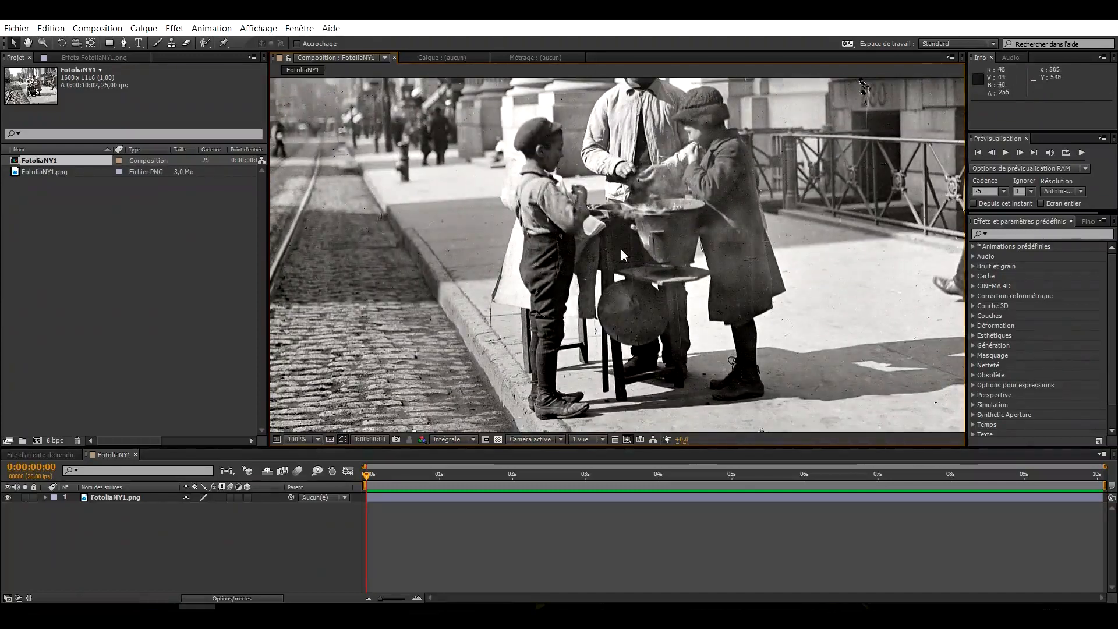
# - Inspect the FotoliaNY1 street photo closely for dust, scratches and stains around the figures, the pavement and the building
pyautogui.press('.')
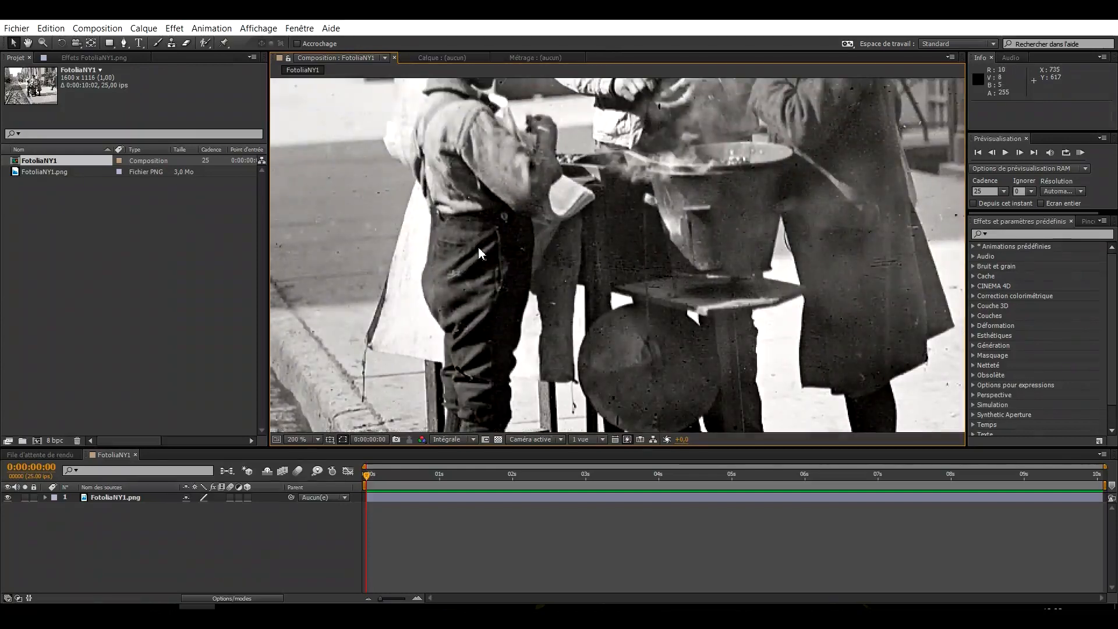
pyautogui.moveTo(488, 310); pyautogui.dragTo(522, 166)
pyautogui.moveTo(544, 331); pyautogui.dragTo(490, 225)
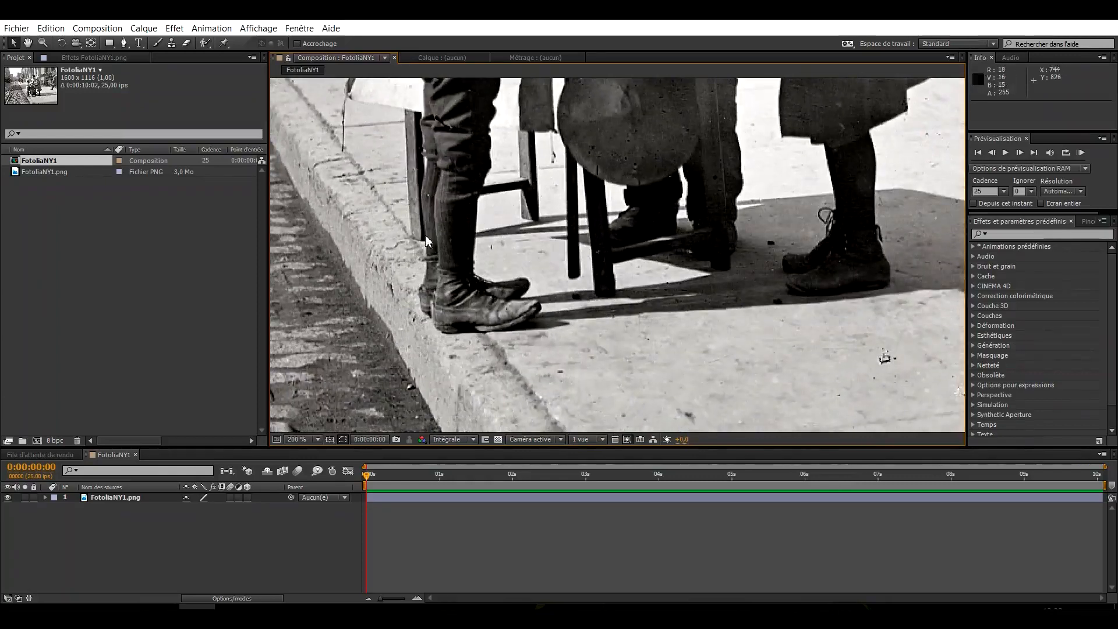
pyautogui.press(',')
pyautogui.scroll(1, 558, 247)
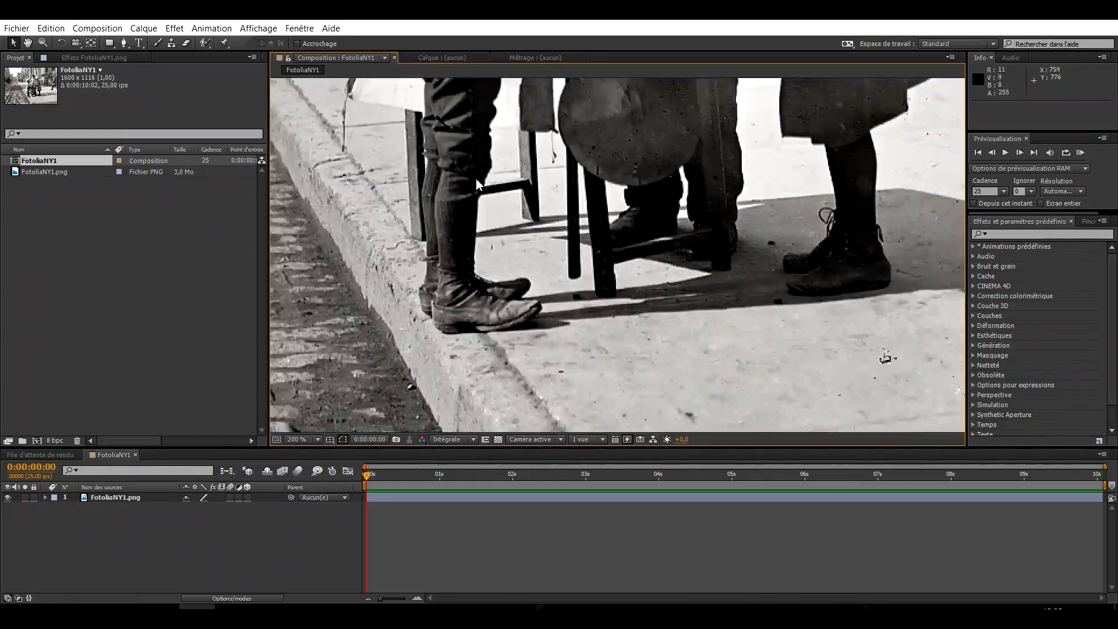
pyautogui.moveTo(476, 183); pyautogui.dragTo(636, 460)
pyautogui.moveTo(514, 234); pyautogui.dragTo(341, 337)
pyautogui.moveTo(758, 255); pyautogui.dragTo(553, 305)
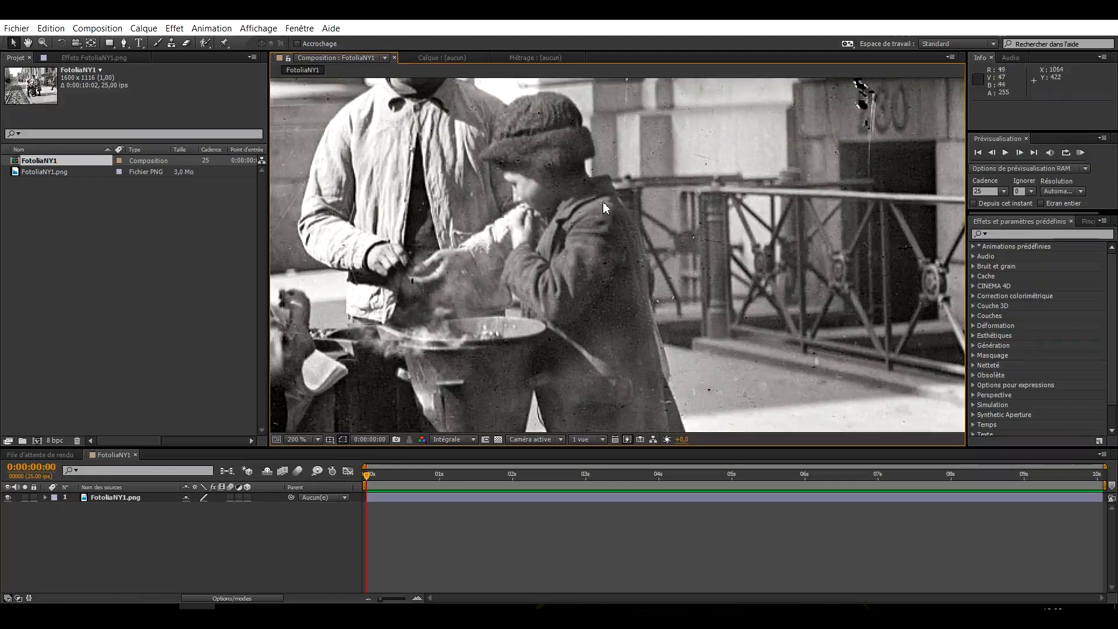
pyautogui.scroll(-1, 629, 230)
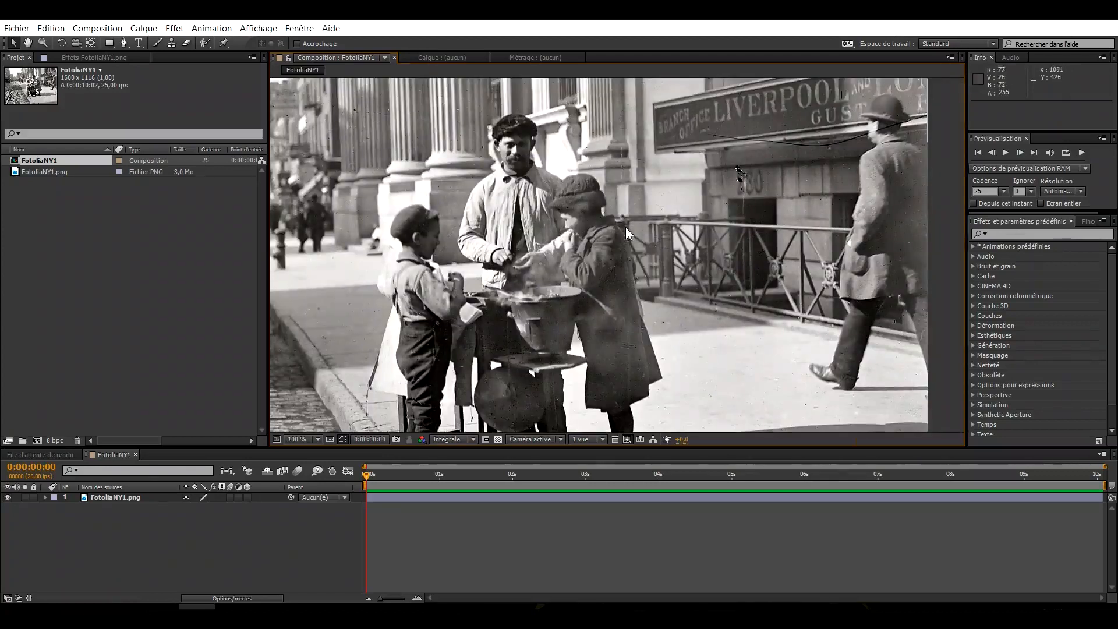
pyautogui.moveTo(530, 310); pyautogui.dragTo(567, 381)
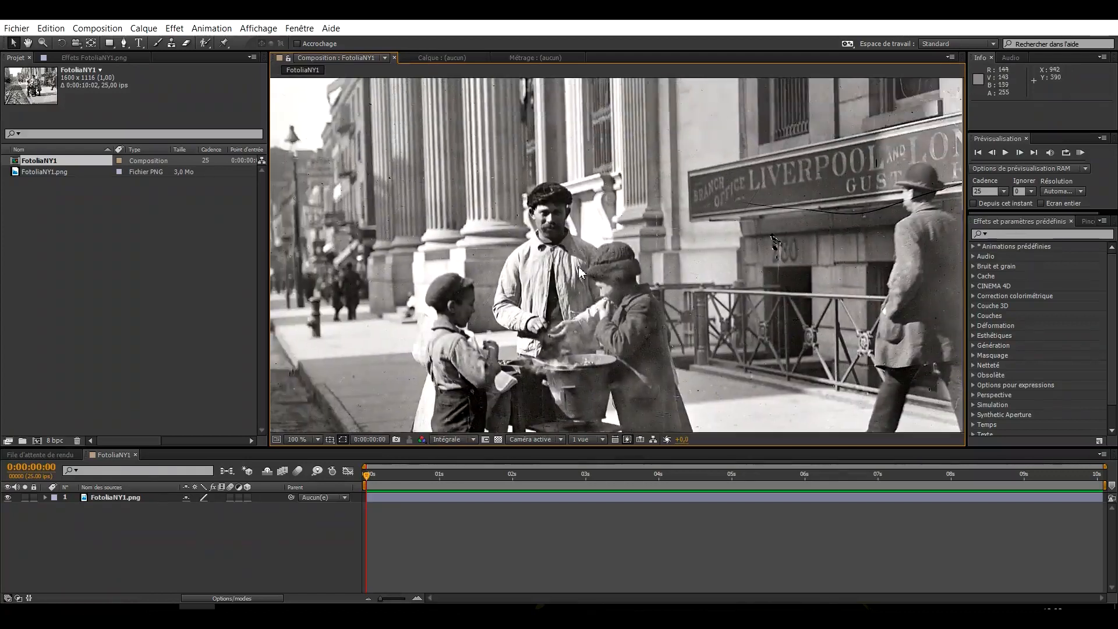
pyautogui.scroll(1, 568, 246)
pyautogui.moveTo(498, 248); pyautogui.dragTo(616, 255)
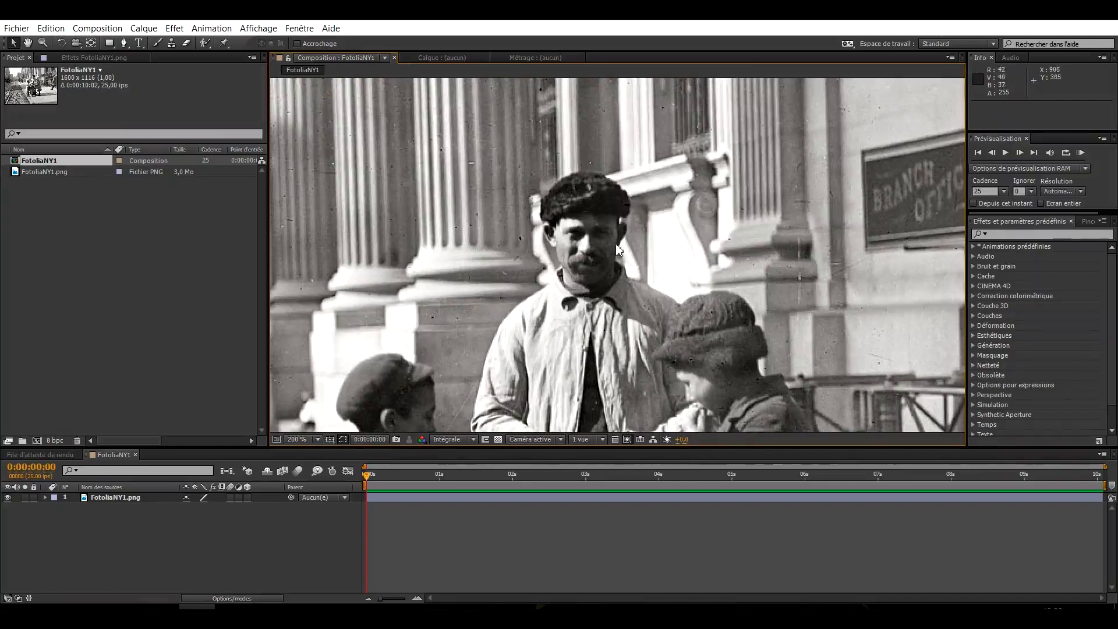
pyautogui.moveTo(456, 385); pyautogui.dragTo(539, 184)
pyautogui.moveTo(568, 318); pyautogui.dragTo(699, 163)
pyautogui.scroll(-1, 635, 261)
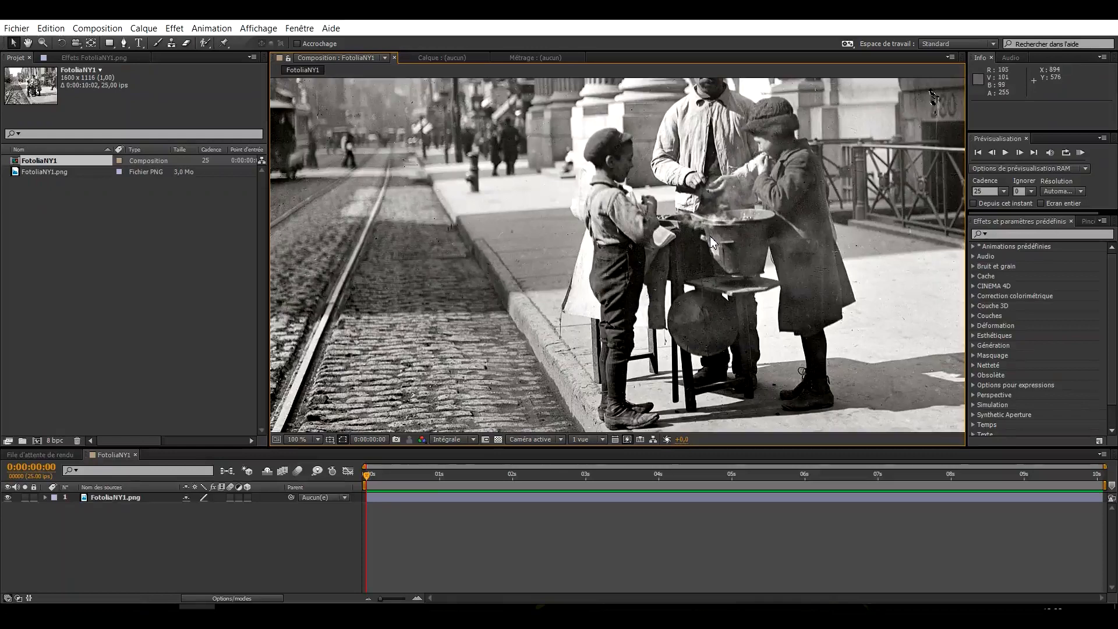
pyautogui.moveTo(711, 237); pyautogui.dragTo(586, 290)
pyautogui.scroll(-1, 571, 284)
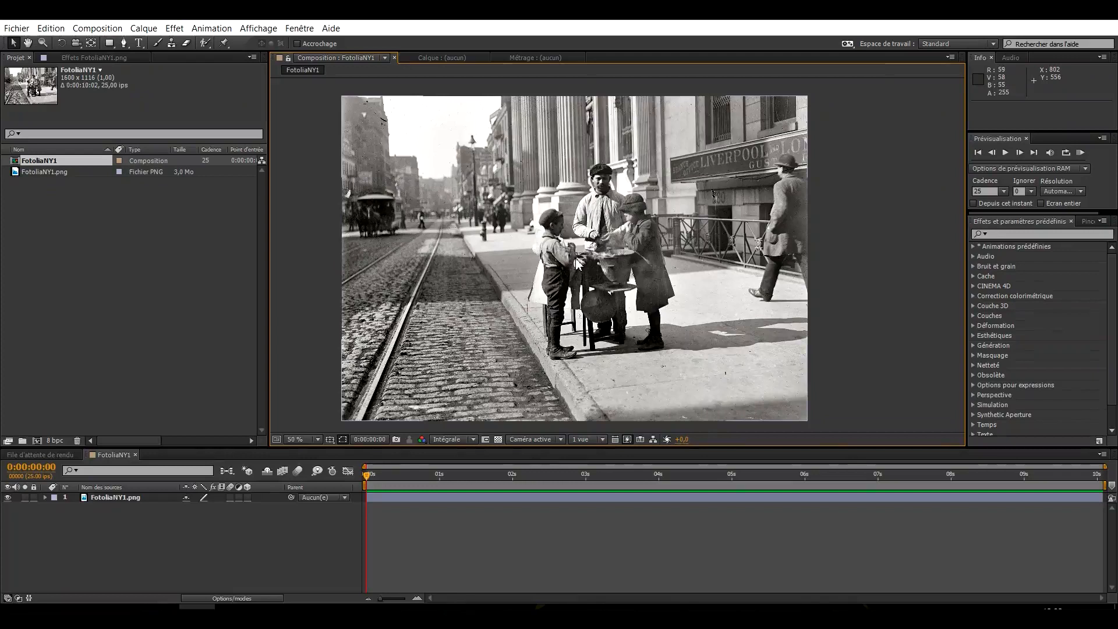
pyautogui.scroll(2, 605, 198)
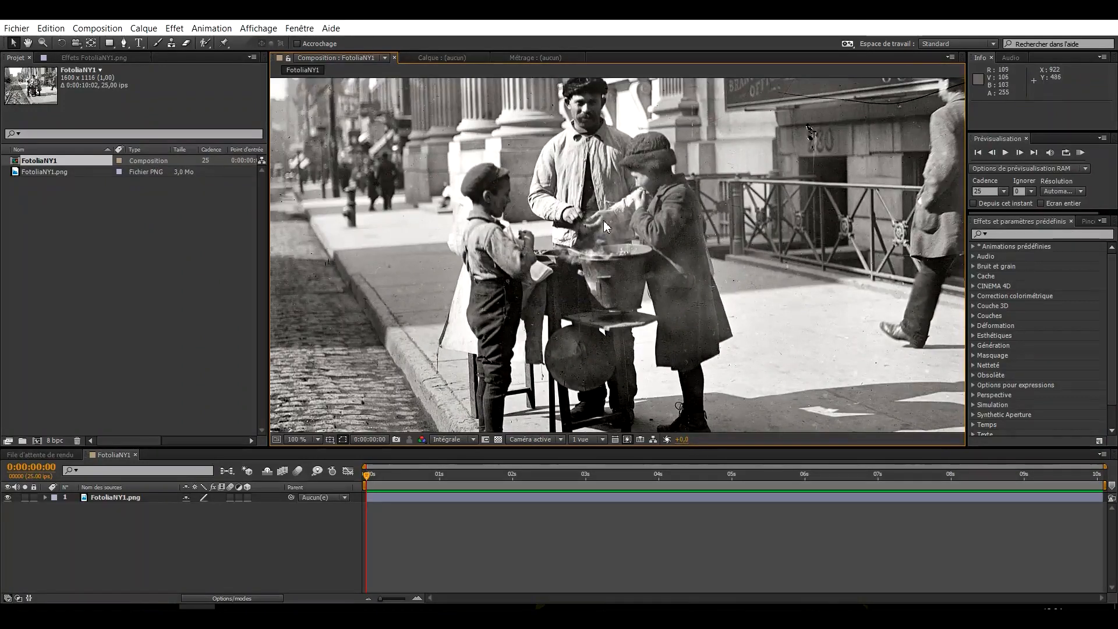
pyautogui.scroll(-2, 605, 223)
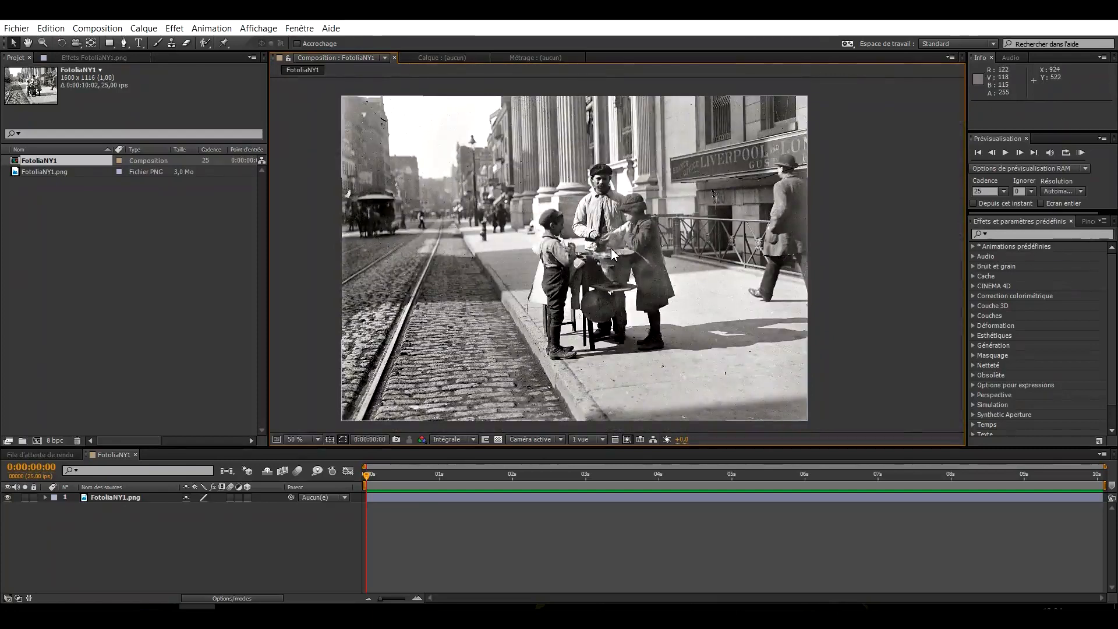
pyautogui.scroll(2, 612, 252)
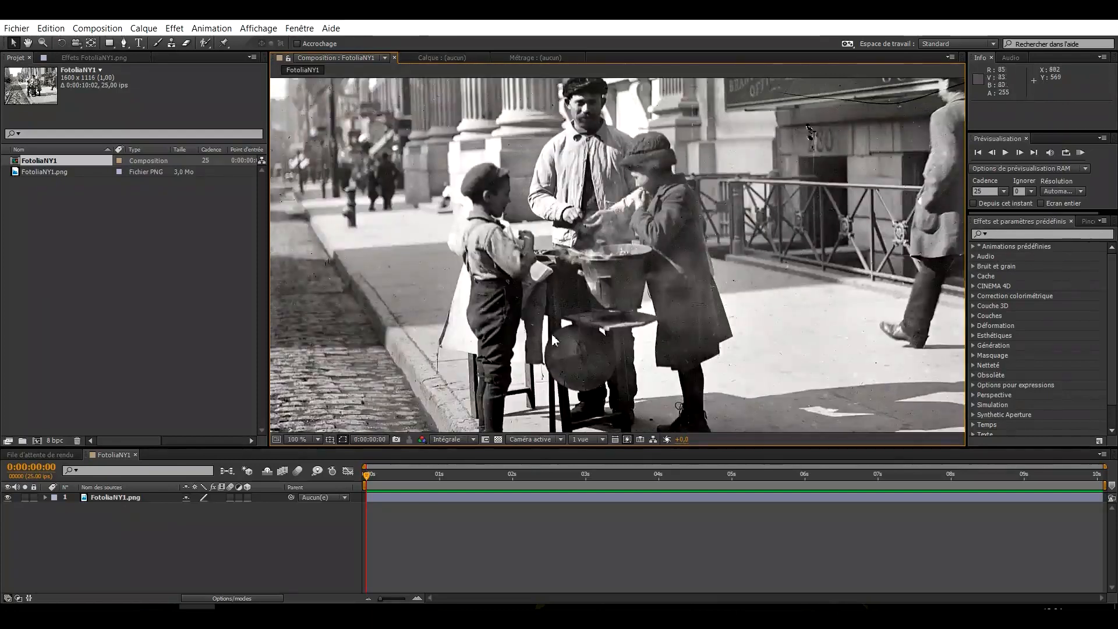
# - Open the FotoliaNY1.png layer in its own viewer, activate the Clone Stamp tool and widen the Paint settings area
pyautogui.doubleClick(480, 498)
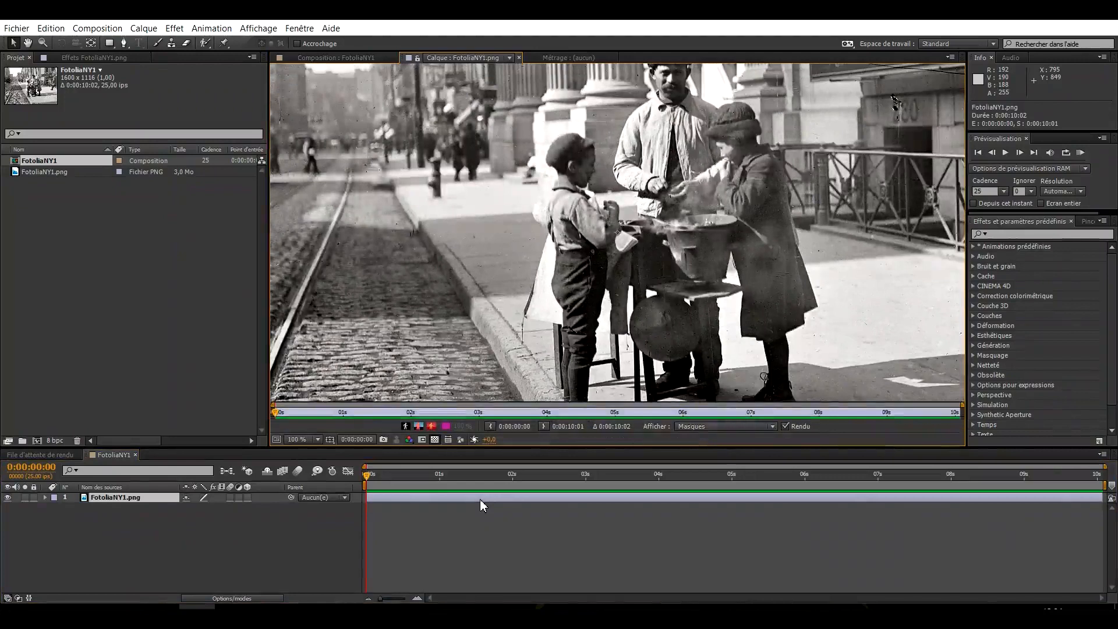
pyautogui.scroll(-2, 557, 207)
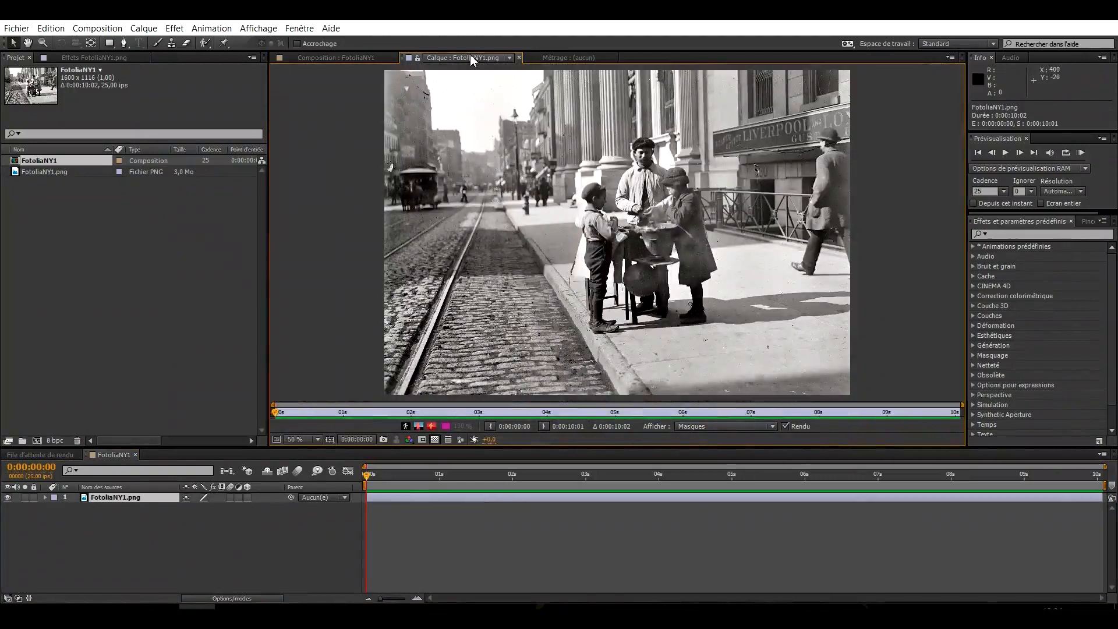
pyautogui.scroll(1, 496, 199)
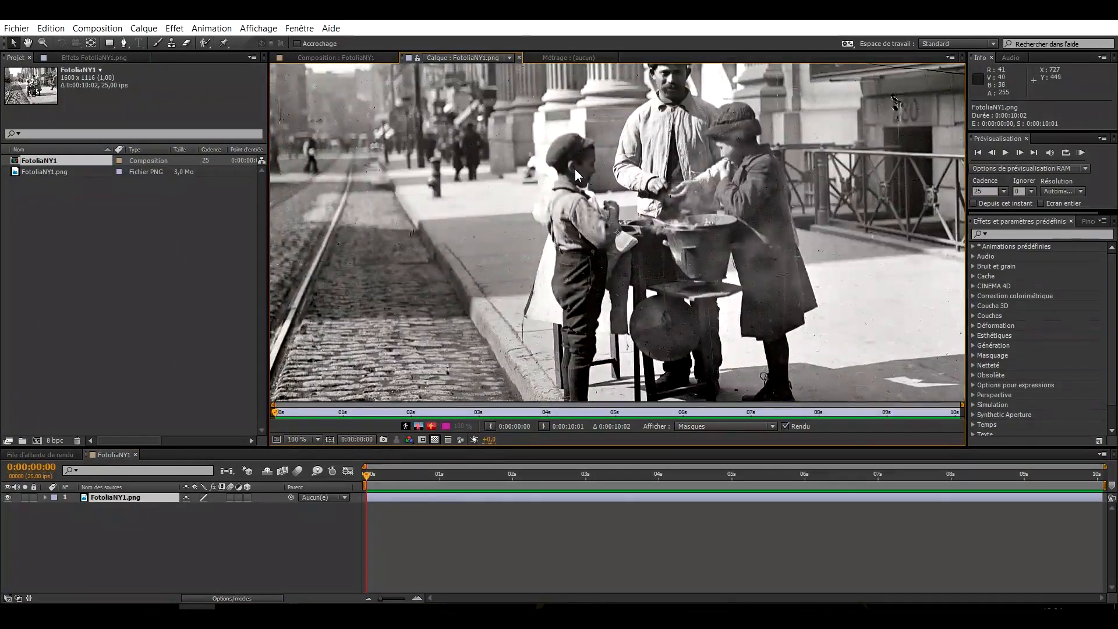
pyautogui.click(172, 45)
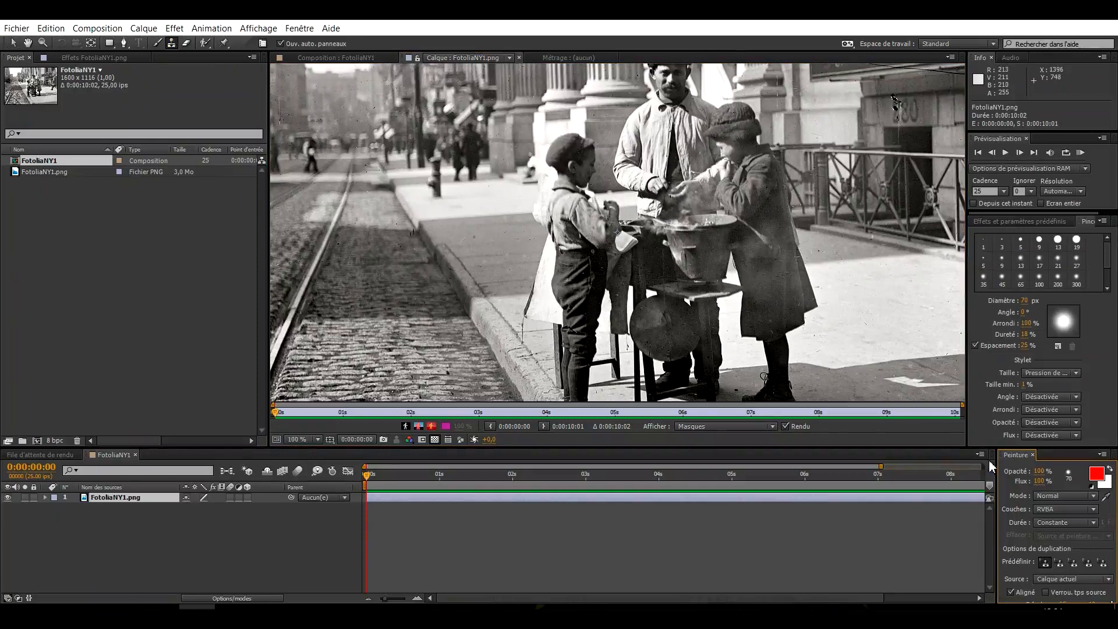
pyautogui.moveTo(997, 463); pyautogui.dragTo(969, 460)
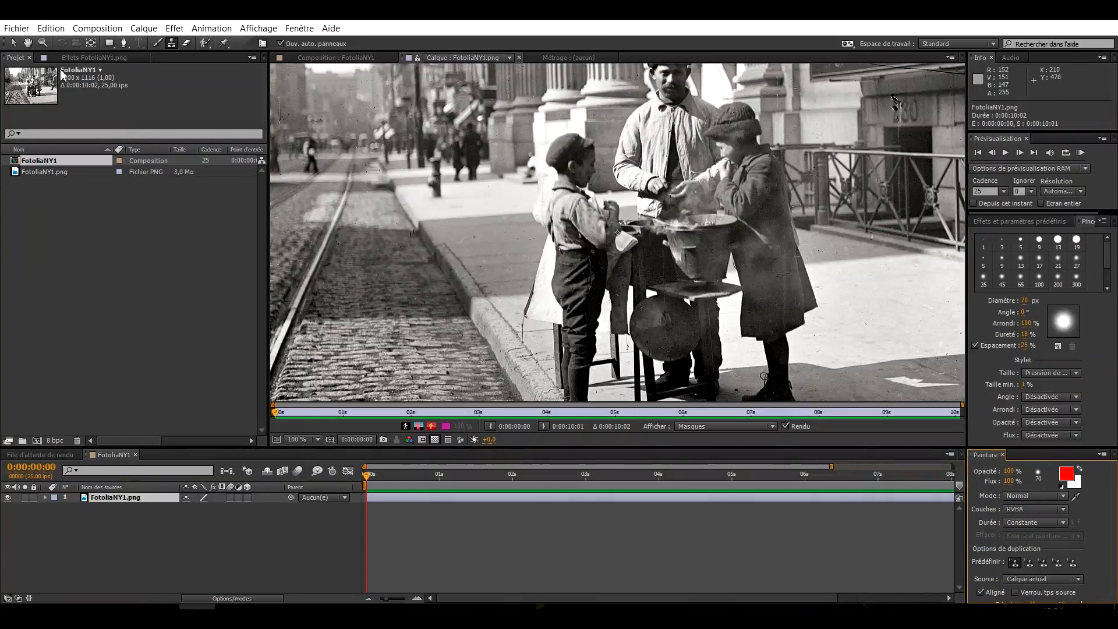
# - Show the effect controls of FotoliaNY1.png and reopen the layer in its own viewer with the Clone Stamp tool
pyautogui.click(82, 58)
pyautogui.click(305, 59)
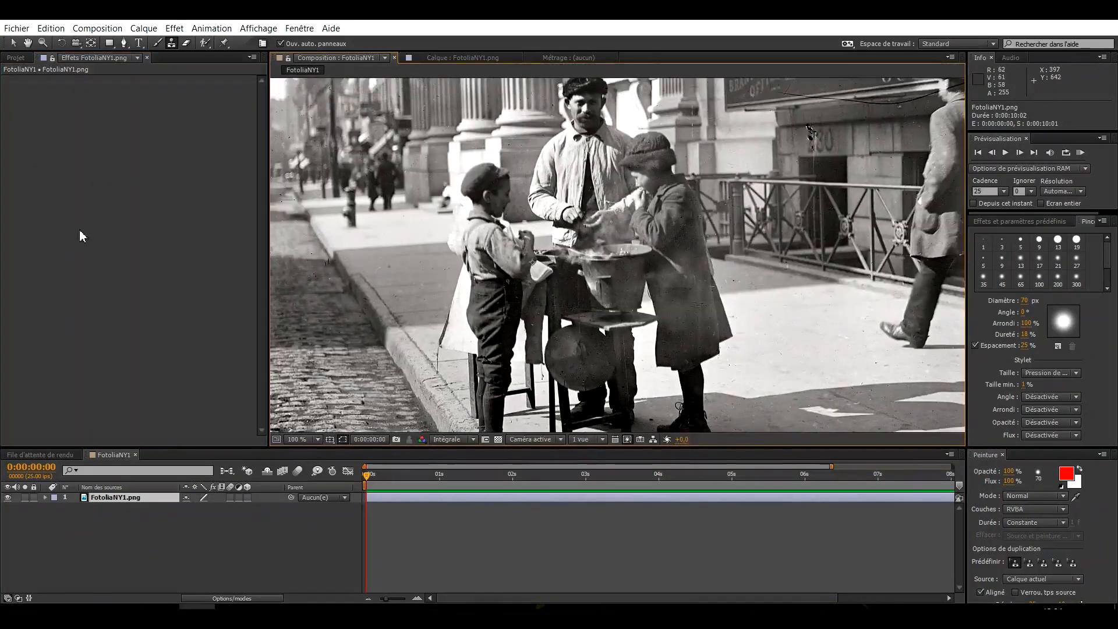
pyautogui.doubleClick(405, 498)
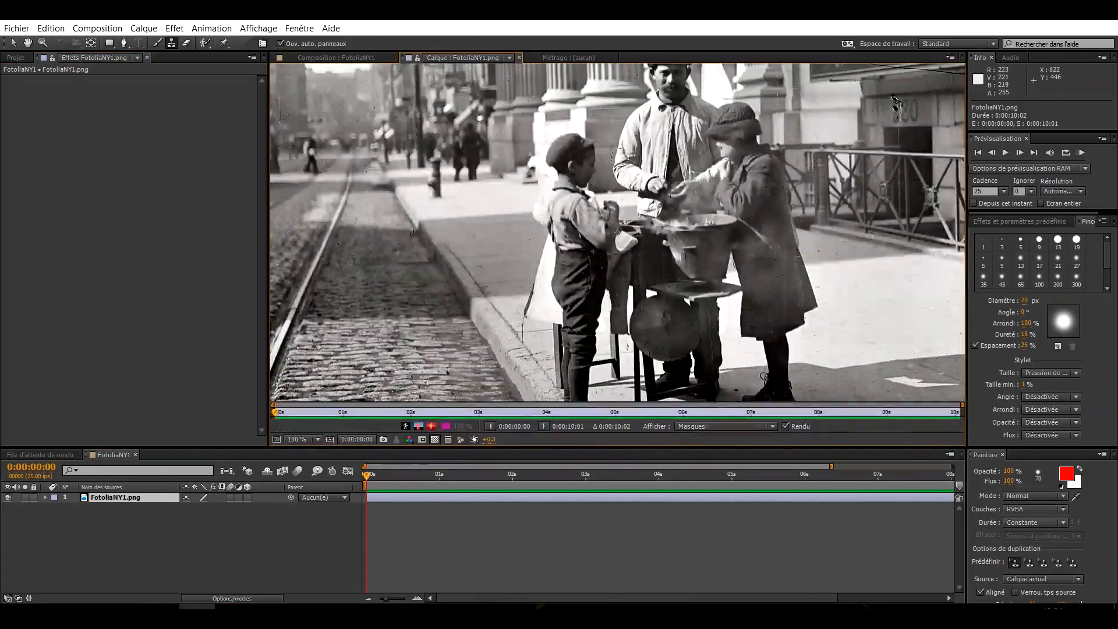
pyautogui.click(169, 45)
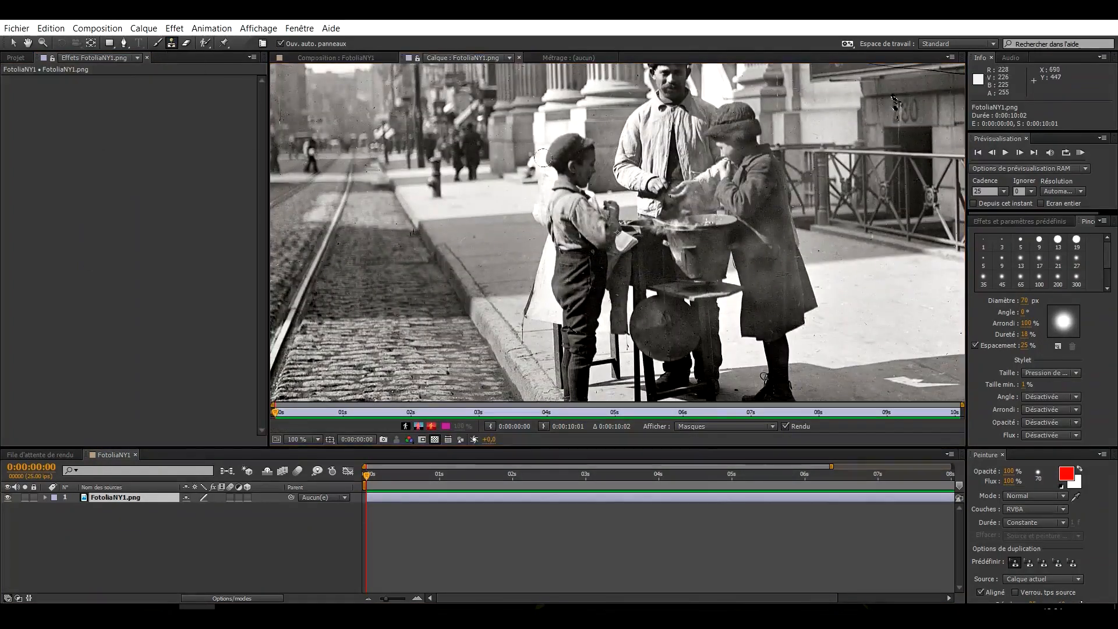
# - Try a clone stroke across the boy's head and arm, and delete the Paint effect it adds to the layer
pyautogui.moveTo(561, 166); pyautogui.dragTo(642, 217)
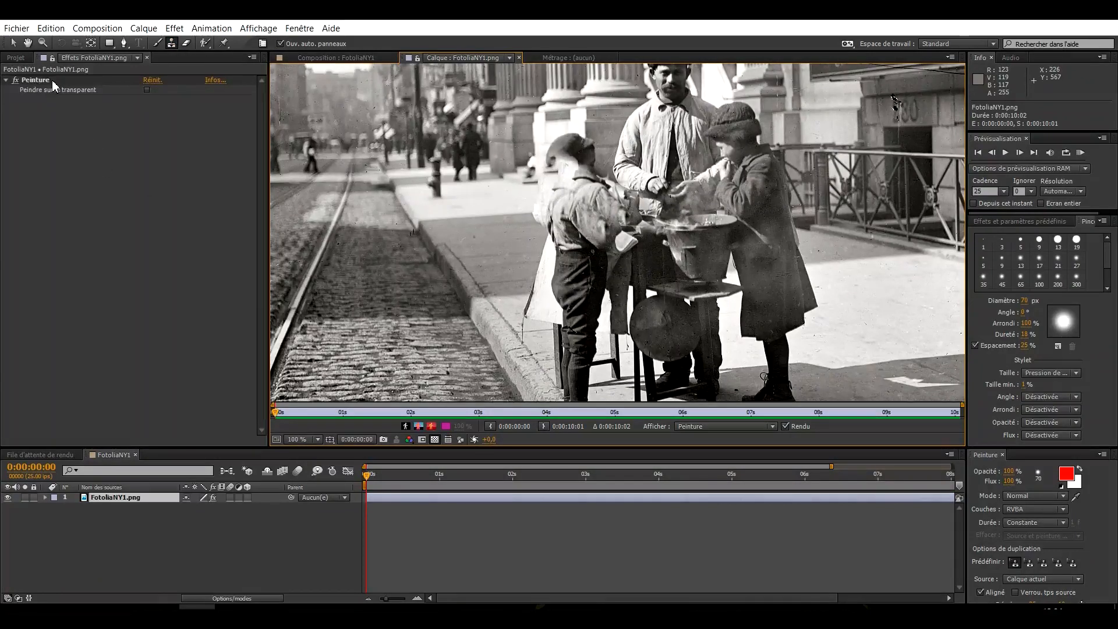
pyautogui.click(51, 80)
pyautogui.press('Delete')
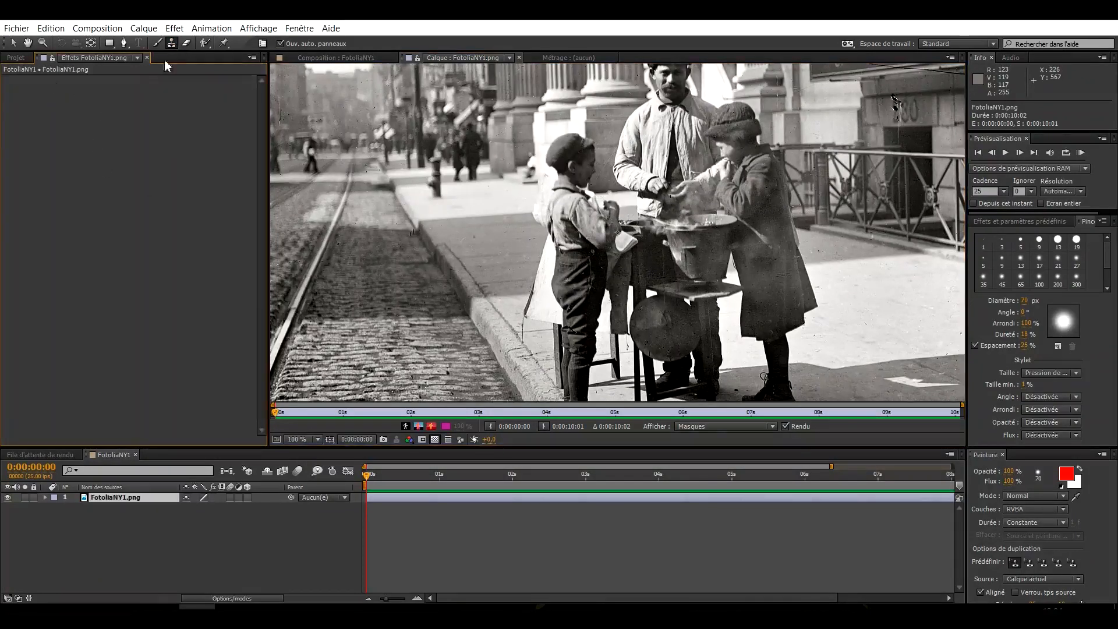
# - Keep the Clone Stamp tool active and enlarge the areas showing the brush presets and the Paint settings
pyautogui.click(170, 45)
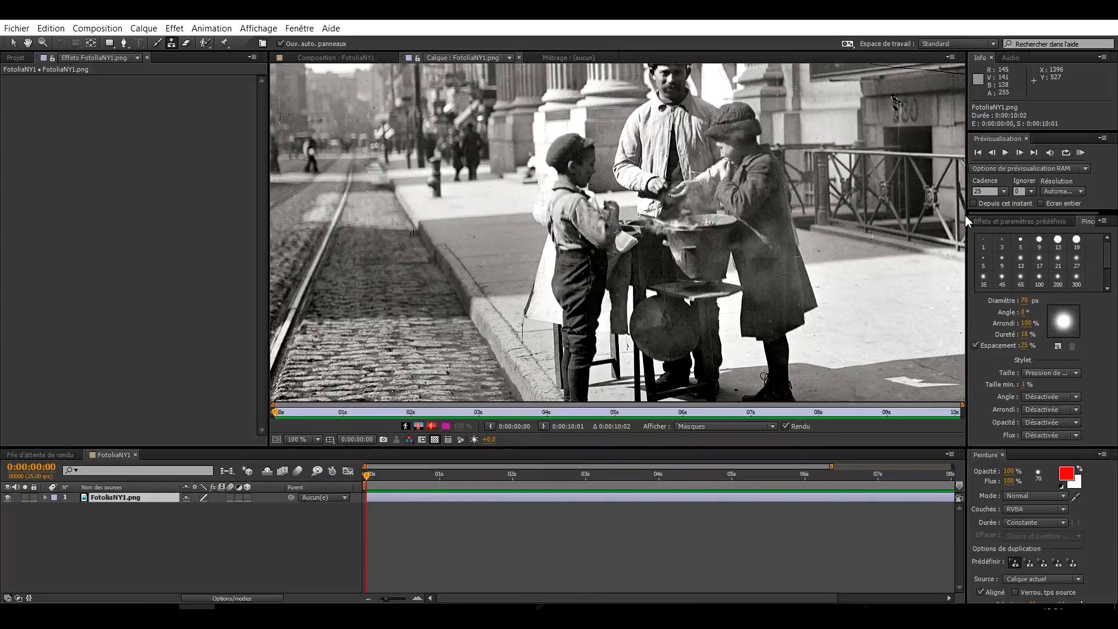
pyautogui.moveTo(969, 217); pyautogui.dragTo(899, 217)
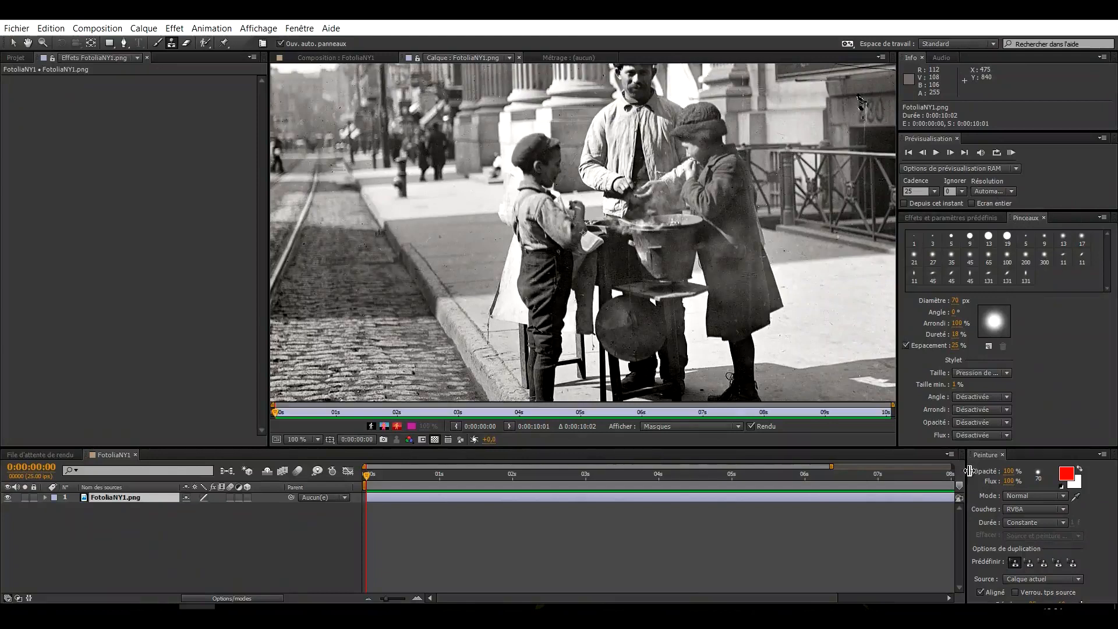
pyautogui.moveTo(970, 474); pyautogui.dragTo(901, 462)
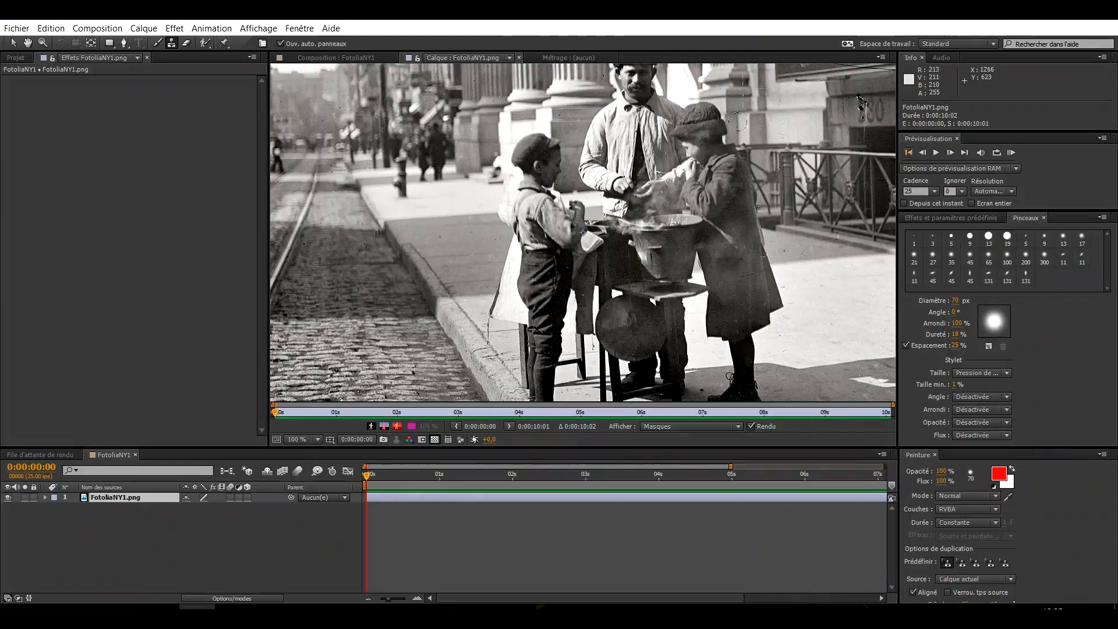
# - Check that the Paint and Brushes panels are enabled, and choose the soft 100 px brush with 0% hardness
pyautogui.click(306, 33)
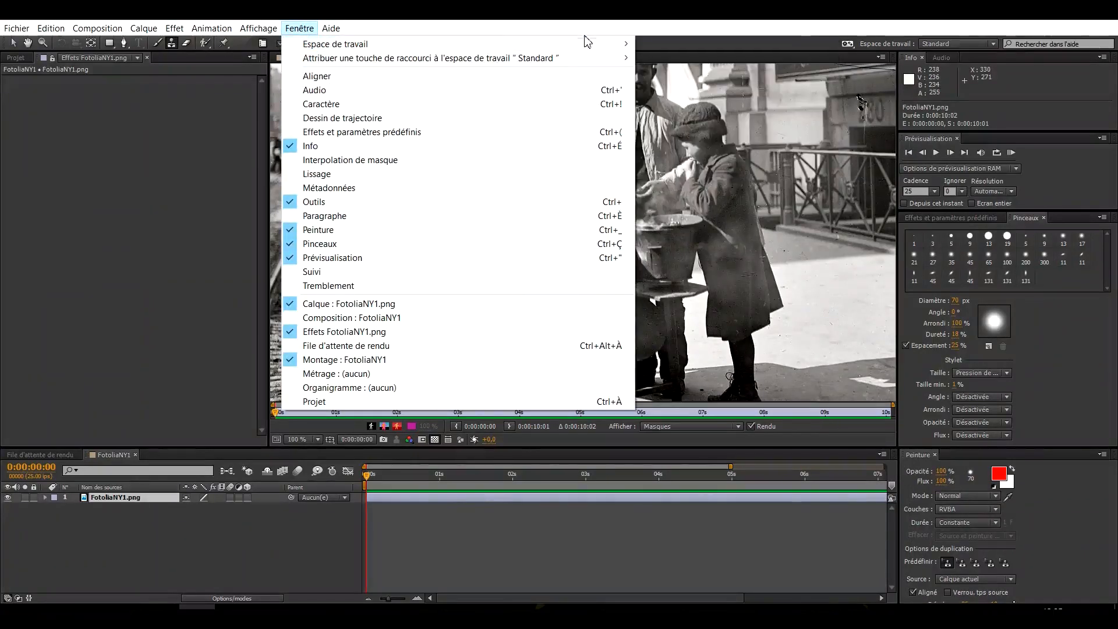
pyautogui.click(646, 28)
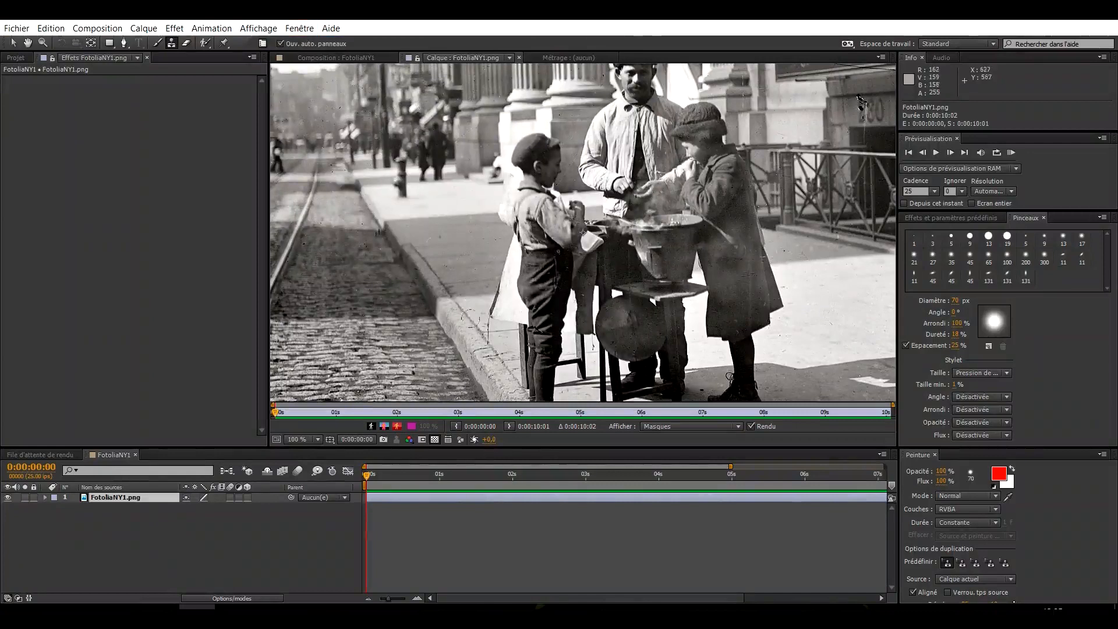
pyautogui.click(1008, 239)
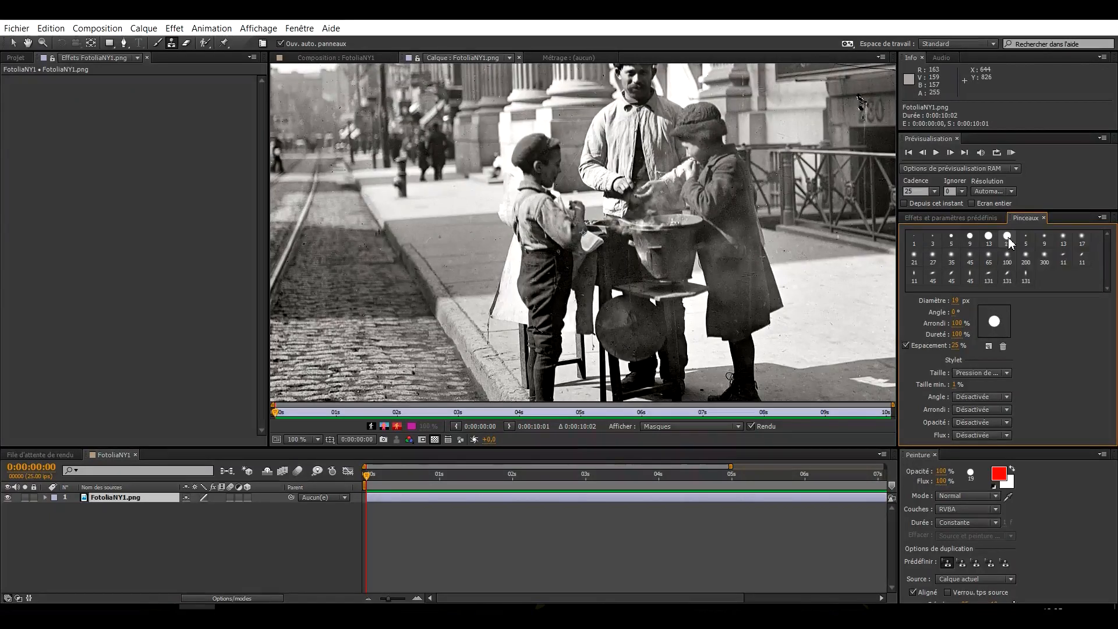
pyautogui.click(1008, 257)
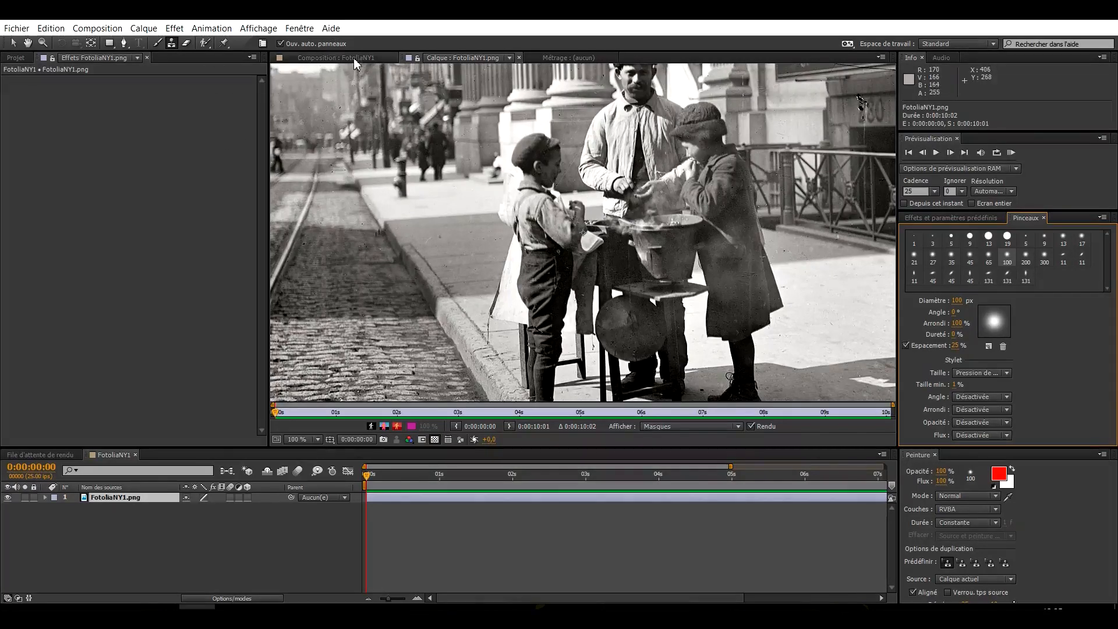
# - Add a white solid to the FotoliaNY1 composition and draw a round mask about 309 by 295 px on it over the figures
pyautogui.press('\\')
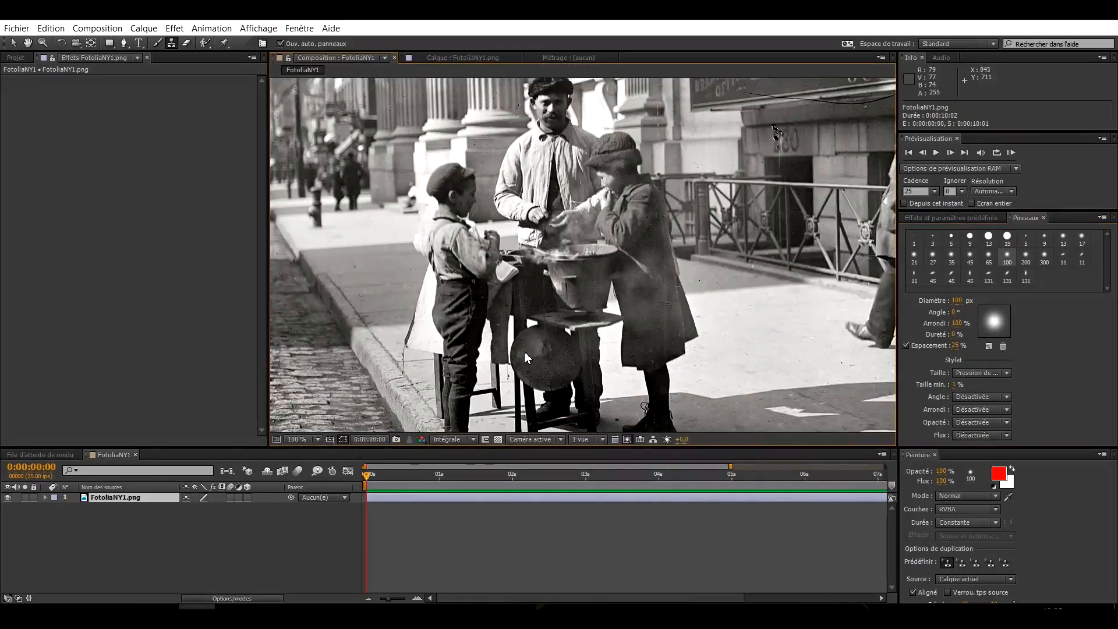
pyautogui.hotkey('ctrl', 'y')
pyautogui.click(603, 417)
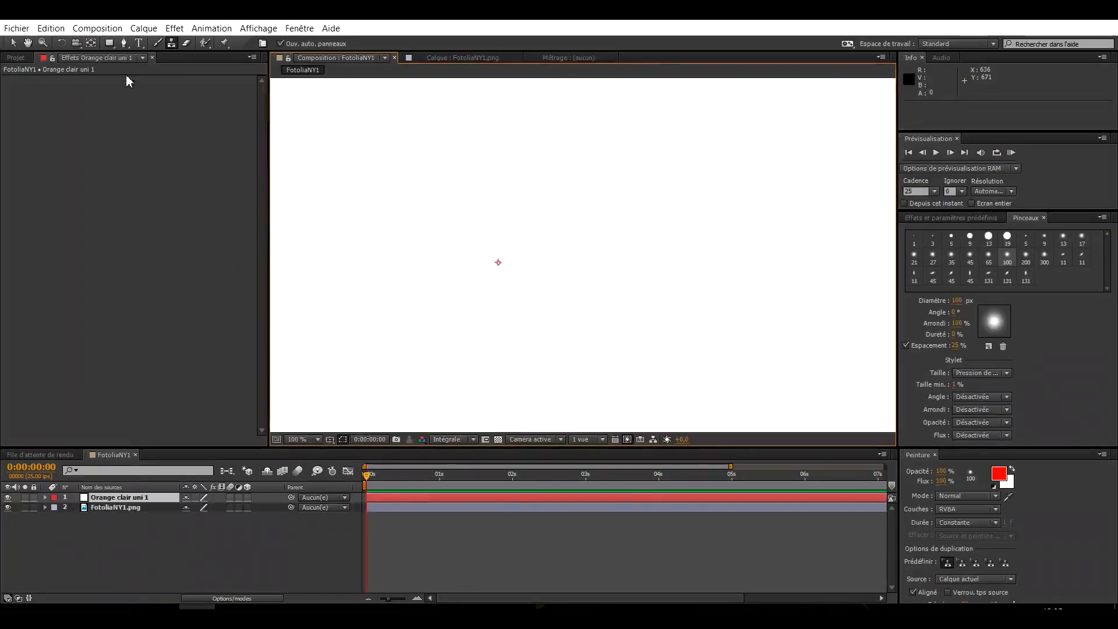
pyautogui.moveTo(109, 43); pyautogui.dragTo(153, 63)
pyautogui.moveTo(444, 162); pyautogui.dragTo(622, 336)
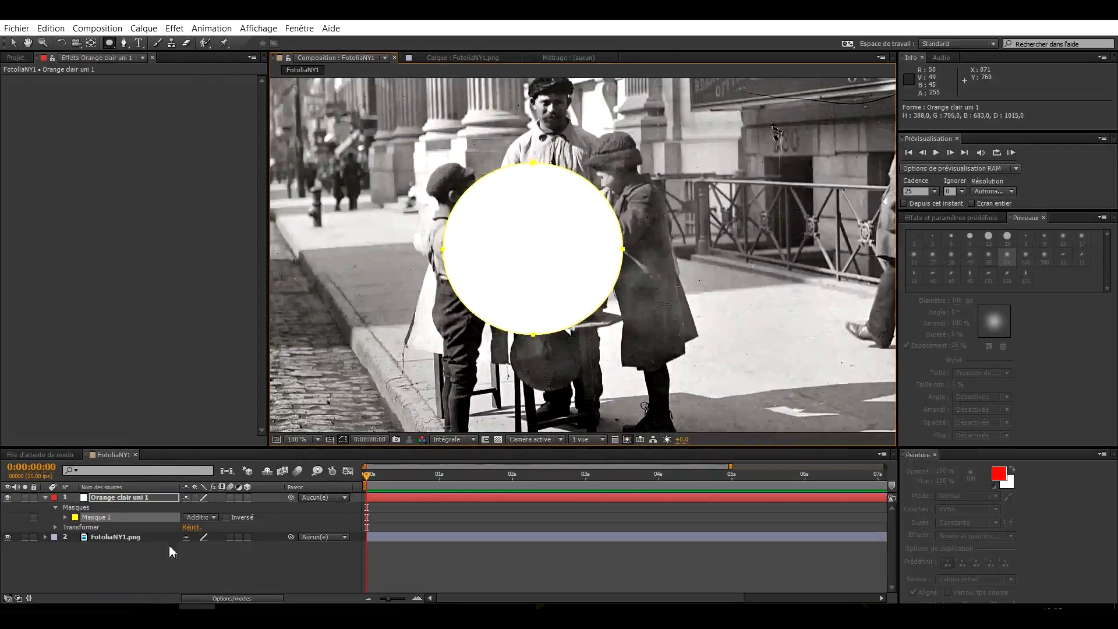
# - Solo the white solid layer and feather its round mask by 72 pixels
pyautogui.click(24, 497)
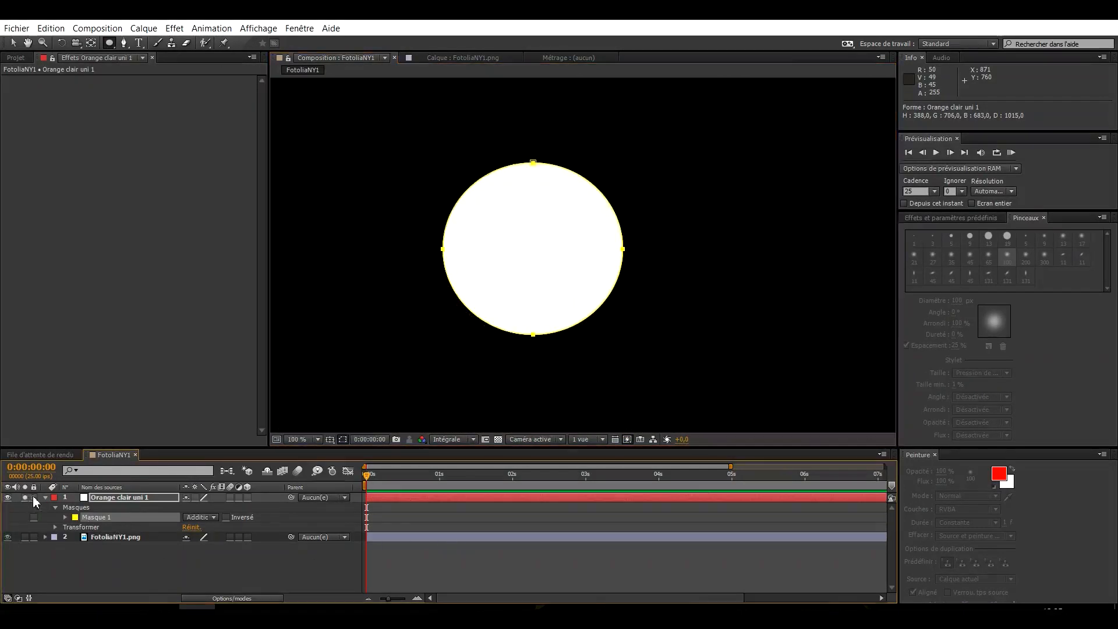
pyautogui.click(458, 557)
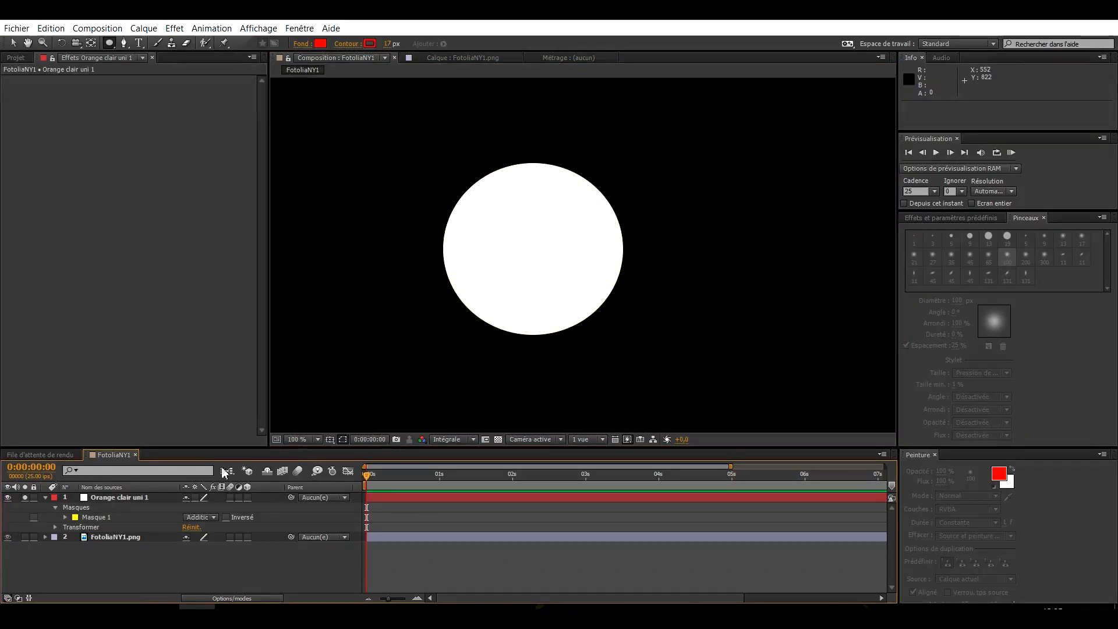
pyautogui.click(65, 518)
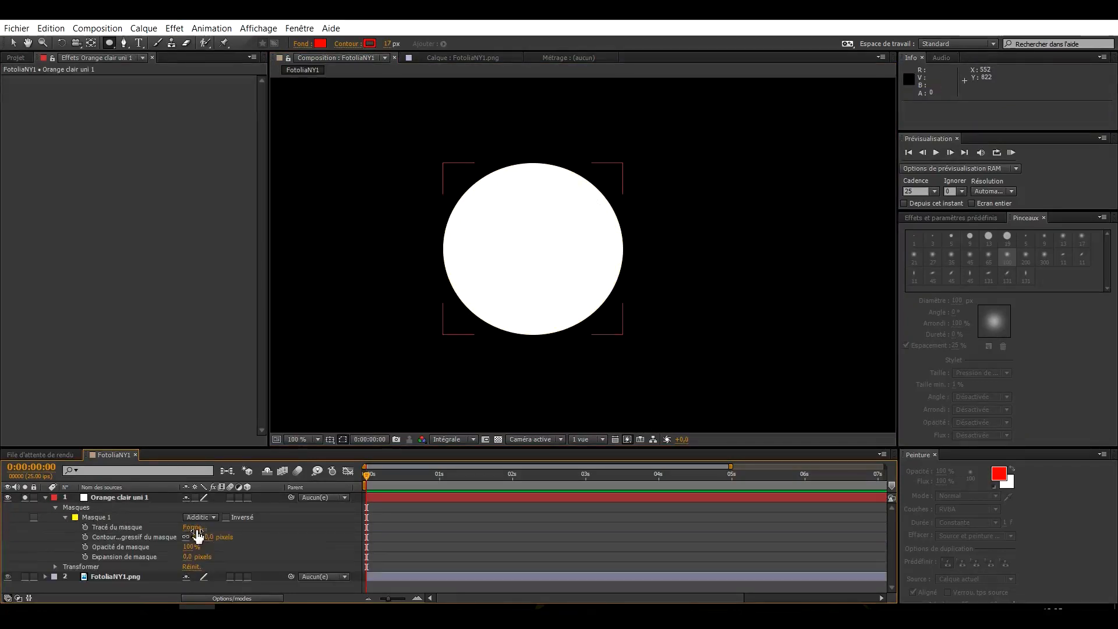
pyautogui.moveTo(197, 537); pyautogui.dragTo(438, 541)
pyautogui.click(435, 536)
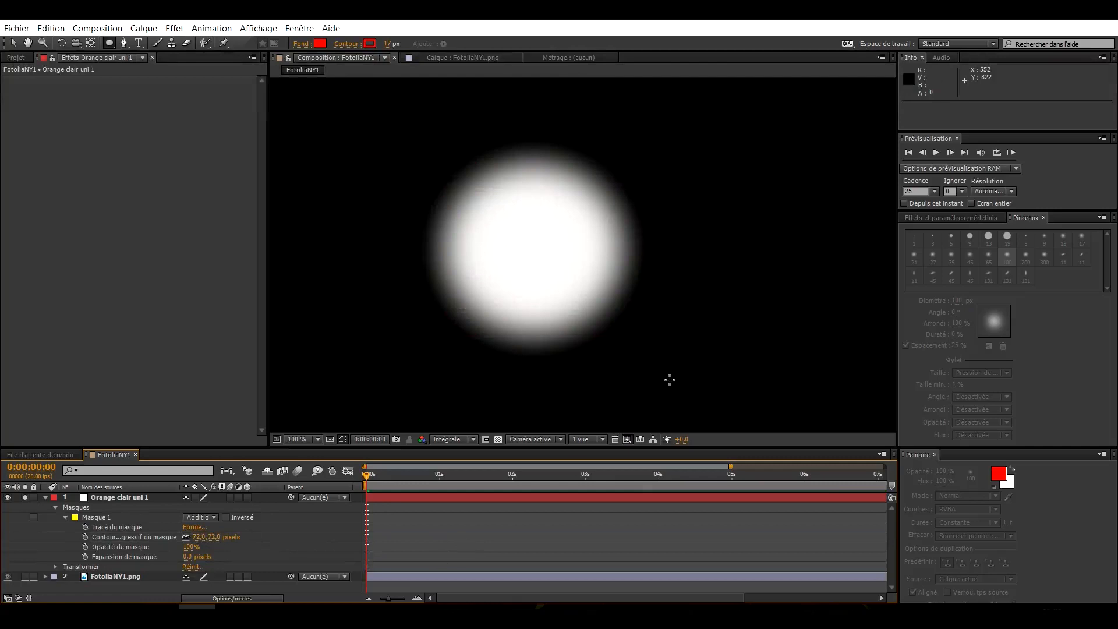
# - Delete the white solid, then open the FotoliaNY1.png layer on its own for painting with the Clone Stamp tool active
pyautogui.click(120, 500)
pyautogui.press('Delete')
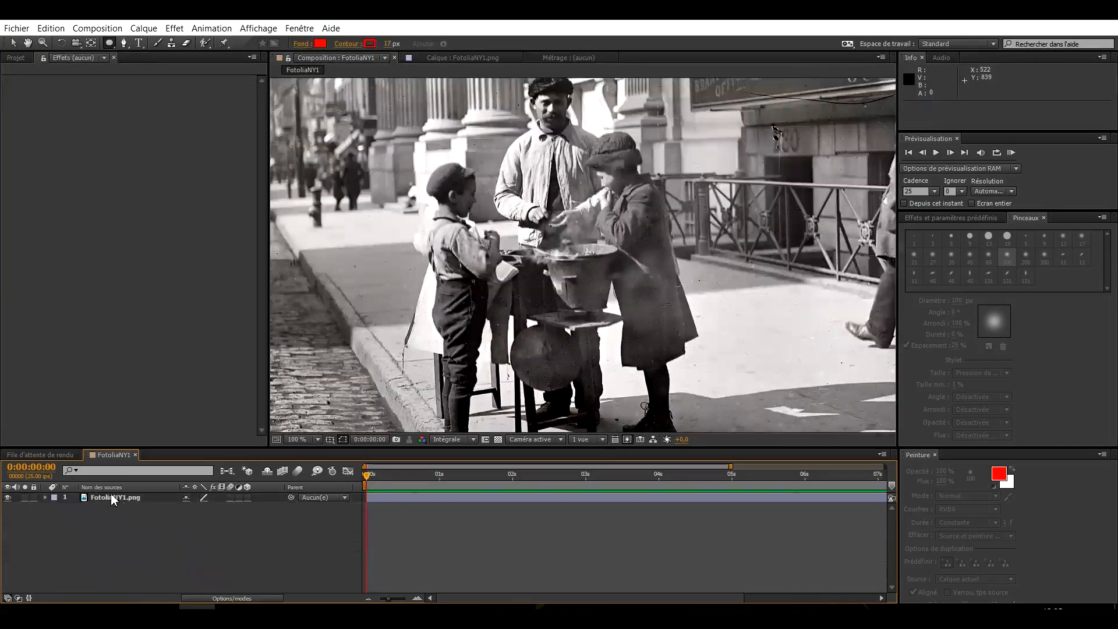
pyautogui.click(114, 499)
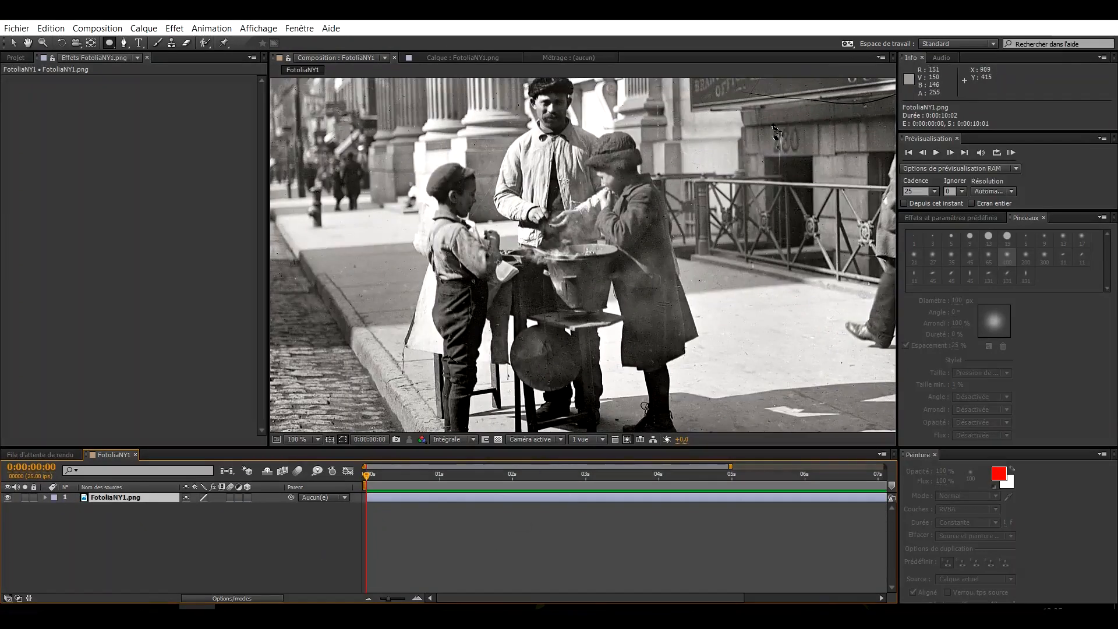
pyautogui.press('.')
pyautogui.doubleClick(431, 498)
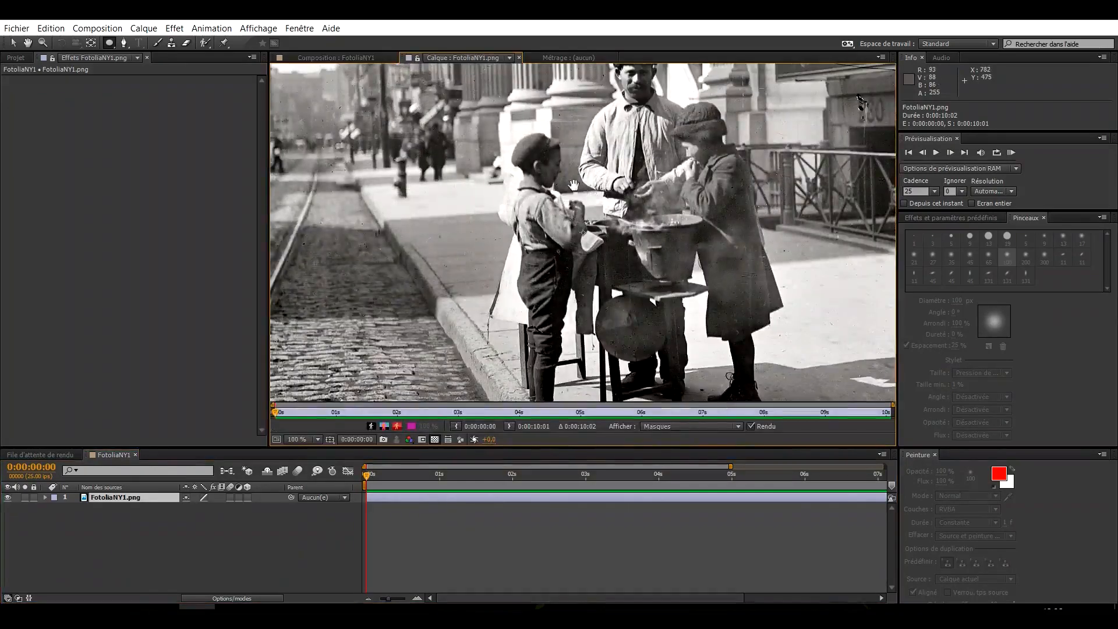
pyautogui.moveTo(508, 258); pyautogui.dragTo(486, 284)
pyautogui.click(169, 43)
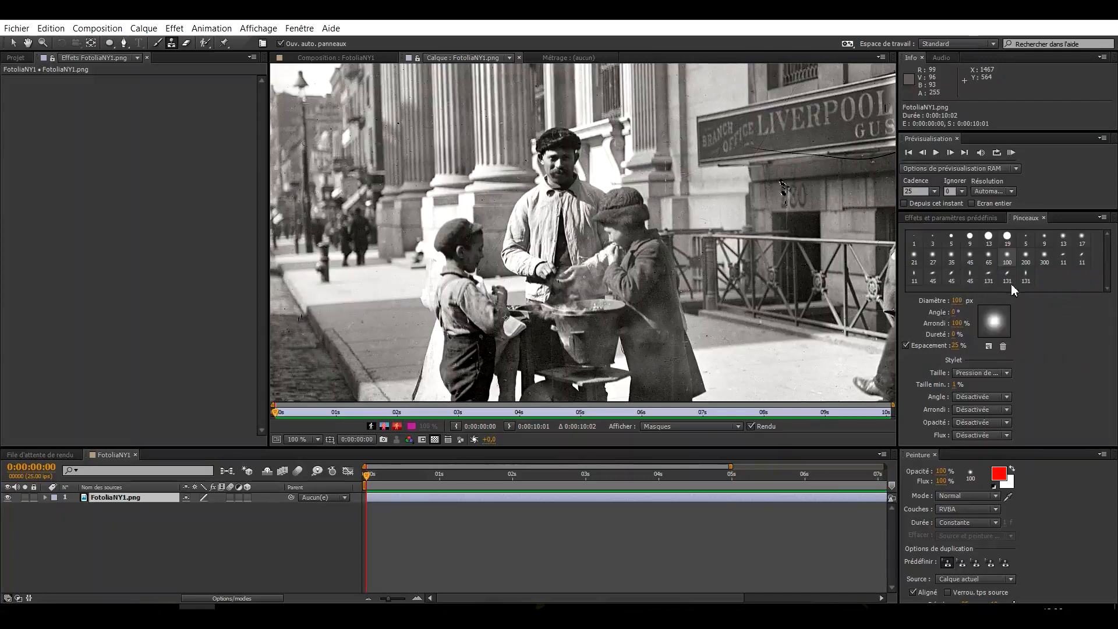
# - Pick the 131 px elliptical brush and try a 210 px diameter, 7° angle, 55% roundness and a higher hardness
pyautogui.click(989, 276)
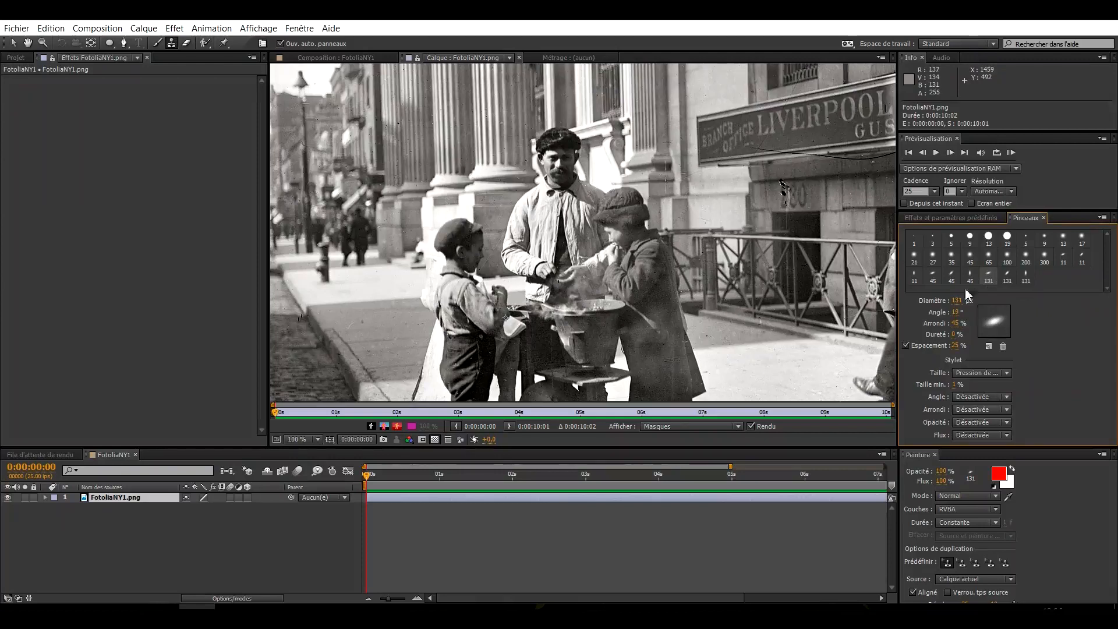
pyautogui.moveTo(1052, 290); pyautogui.dragTo(1089, 290)
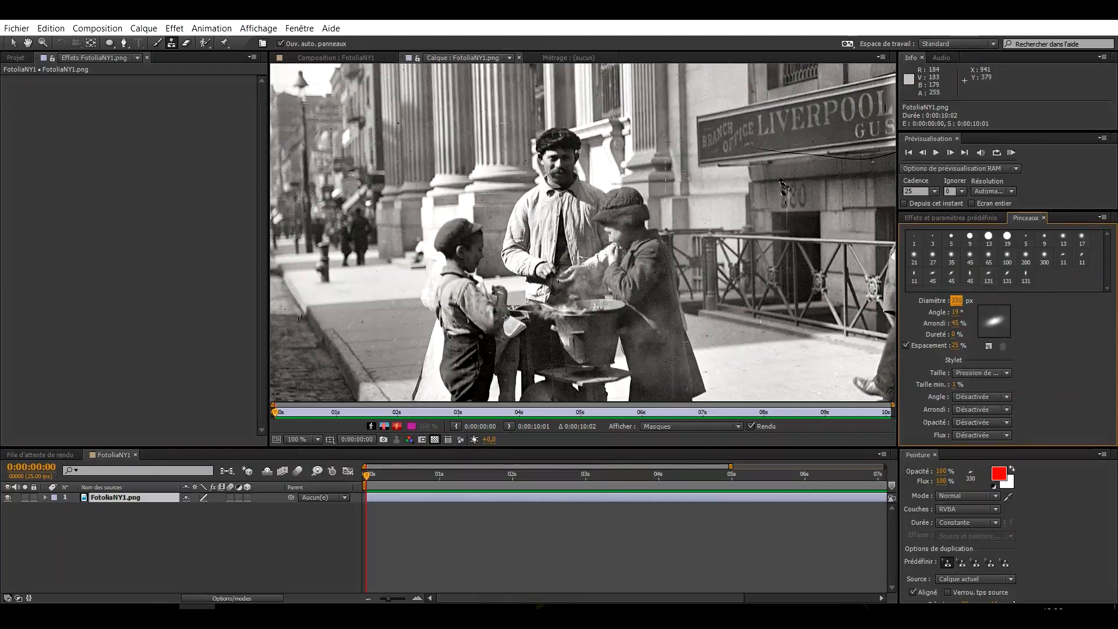
pyautogui.moveTo(954, 301); pyautogui.dragTo(932, 301)
pyautogui.moveTo(834, 298); pyautogui.dragTo(760, 303)
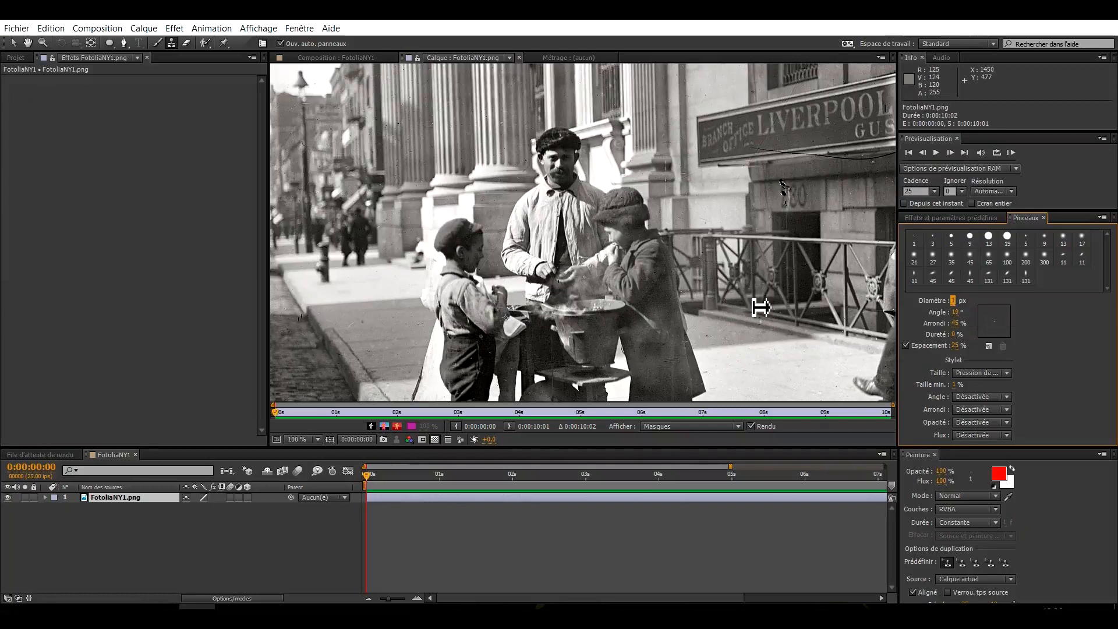
pyautogui.moveTo(955, 301); pyautogui.dragTo(1059, 305)
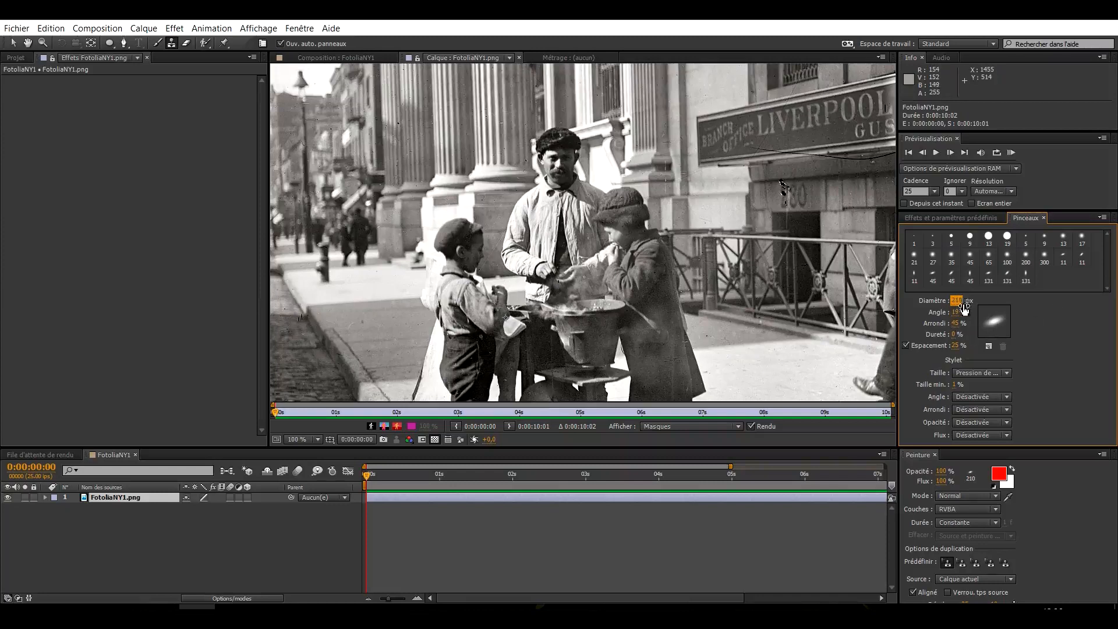
pyautogui.click(955, 312)
pyautogui.moveTo(955, 313)
pyautogui.mouseDown()
pyautogui.moveTo(941, 313)
pyautogui.moveTo(1037, 330)
pyautogui.moveTo(906, 333)
pyautogui.moveTo(981, 337)
pyautogui.moveTo(958, 324)
pyautogui.moveTo(990, 326)
pyautogui.moveTo(947, 322)
pyautogui.mouseUp()
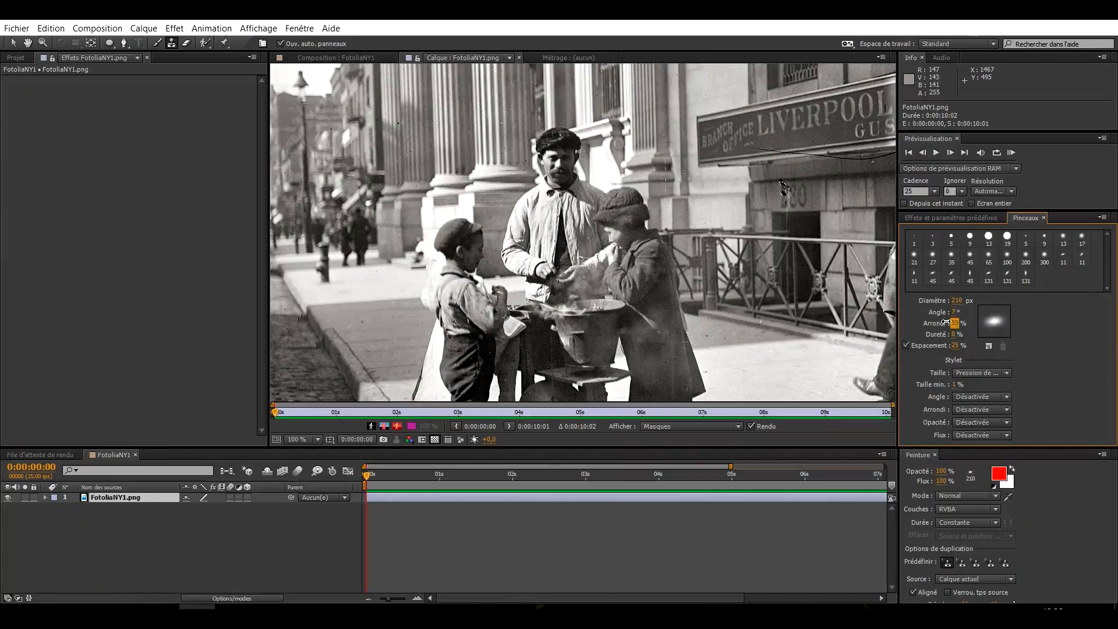
pyautogui.moveTo(953, 337)
pyautogui.mouseDown()
pyautogui.moveTo(1033, 342)
pyautogui.moveTo(976, 349)
pyautogui.moveTo(1001, 346)
pyautogui.mouseUp()
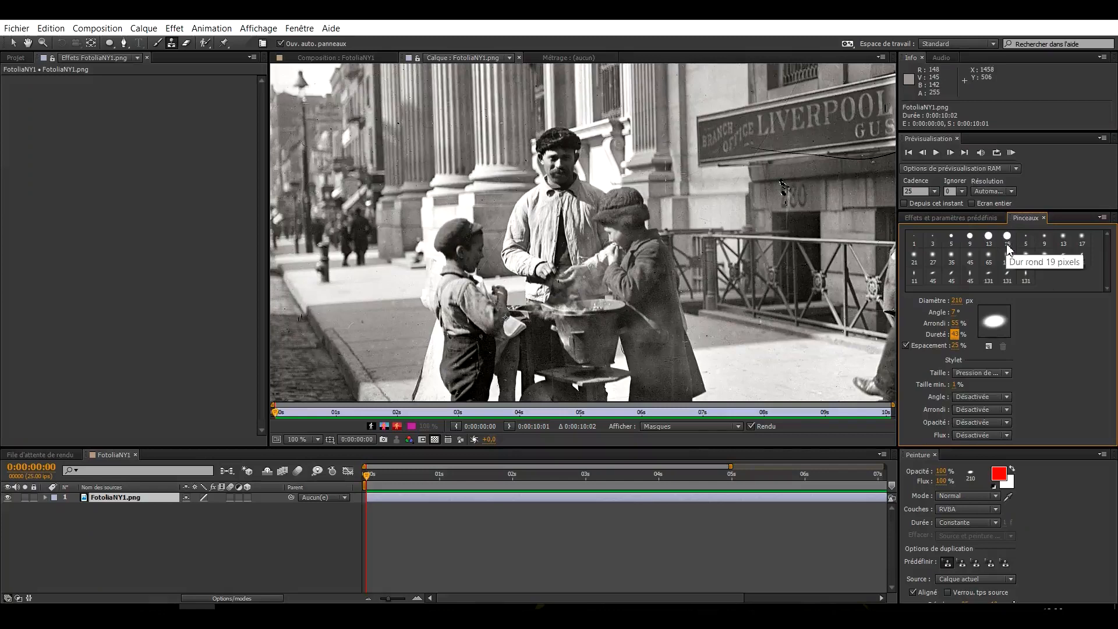
# - Choose the soft 17 px brush and try resizing it directly over the photo, up to 241 px and back down
pyautogui.click(1082, 239)
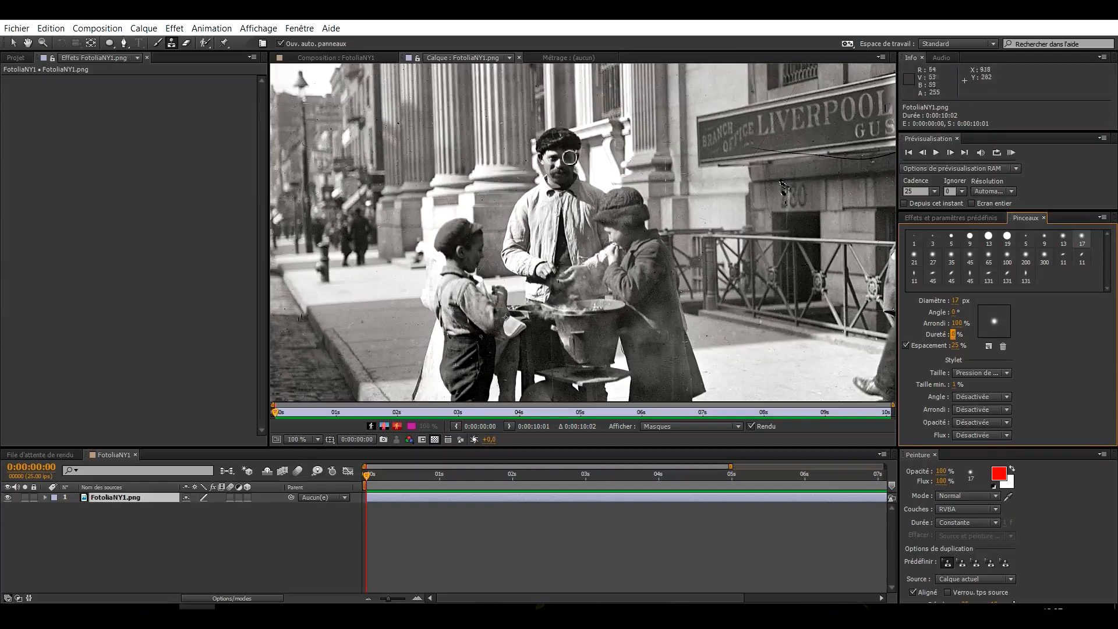
pyautogui.moveTo(555, 244)
pyautogui.mouseDown()
pyautogui.moveTo(671, 244)
pyautogui.moveTo(585, 244)
pyautogui.moveTo(654, 244)
pyautogui.moveTo(609, 244)
pyautogui.moveTo(625, 244)
pyautogui.mouseUp()
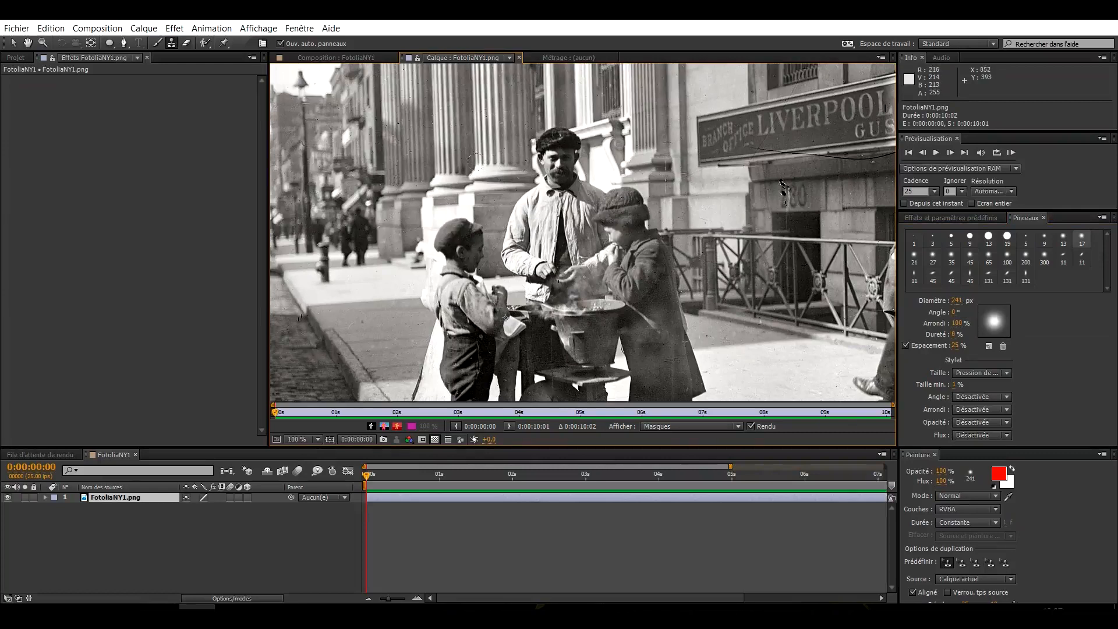
pyautogui.moveTo(536, 221)
pyautogui.mouseDown()
pyautogui.moveTo(477, 221)
pyautogui.moveTo(635, 221)
pyautogui.moveTo(466, 221)
pyautogui.mouseUp()
pyautogui.moveTo(492, 205); pyautogui.dragTo(463, 206)
# - Enlarge the hard round 19 px brush to 80 px and clone columns over the boy's head and sign letters over the man's face
pyautogui.click(1007, 236)
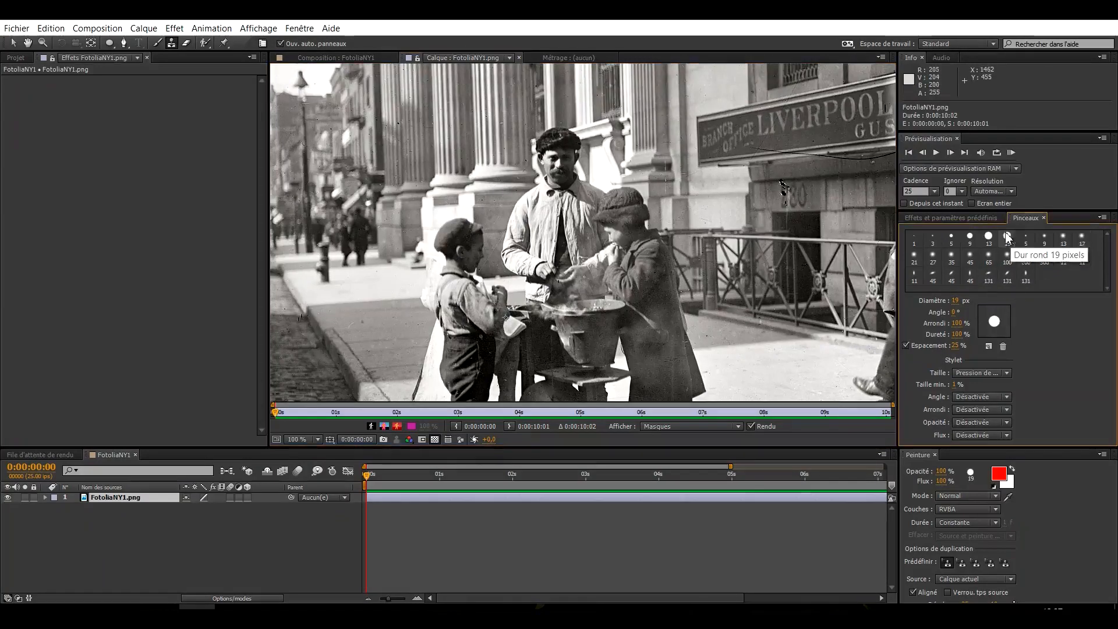
pyautogui.moveTo(508, 140); pyautogui.dragTo(535, 140)
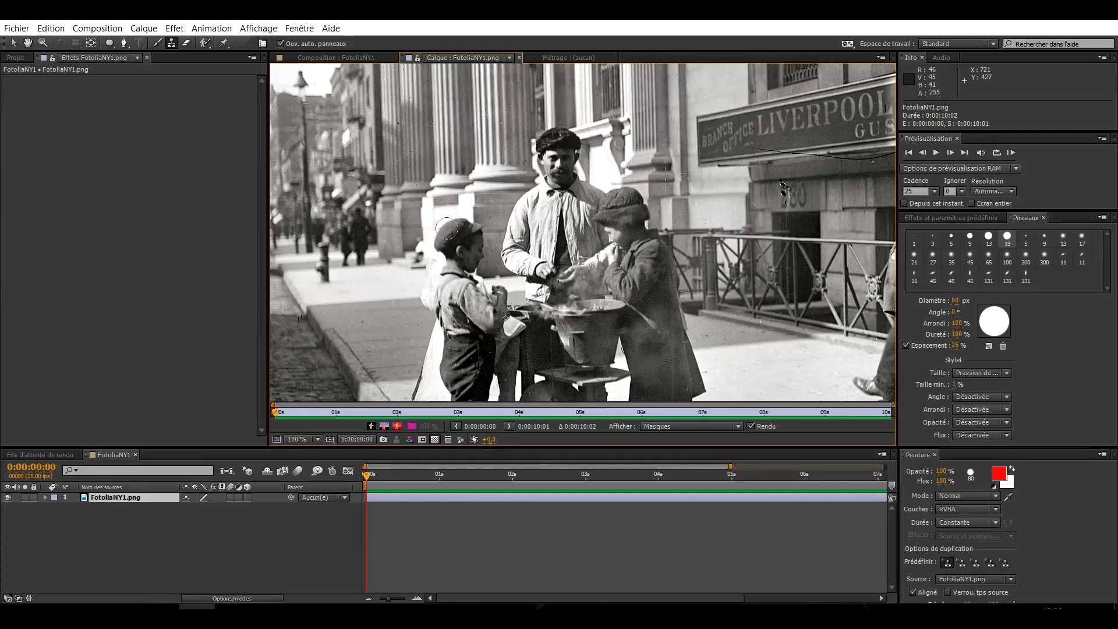
pyautogui.moveTo(447, 228); pyautogui.dragTo(460, 245)
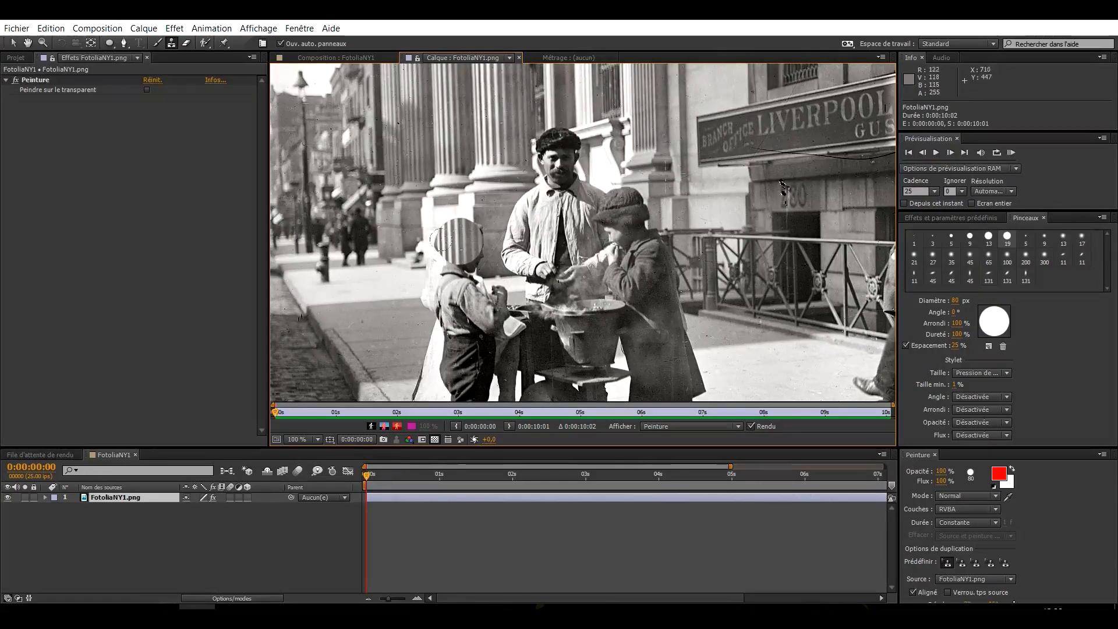
pyautogui.click(488, 241)
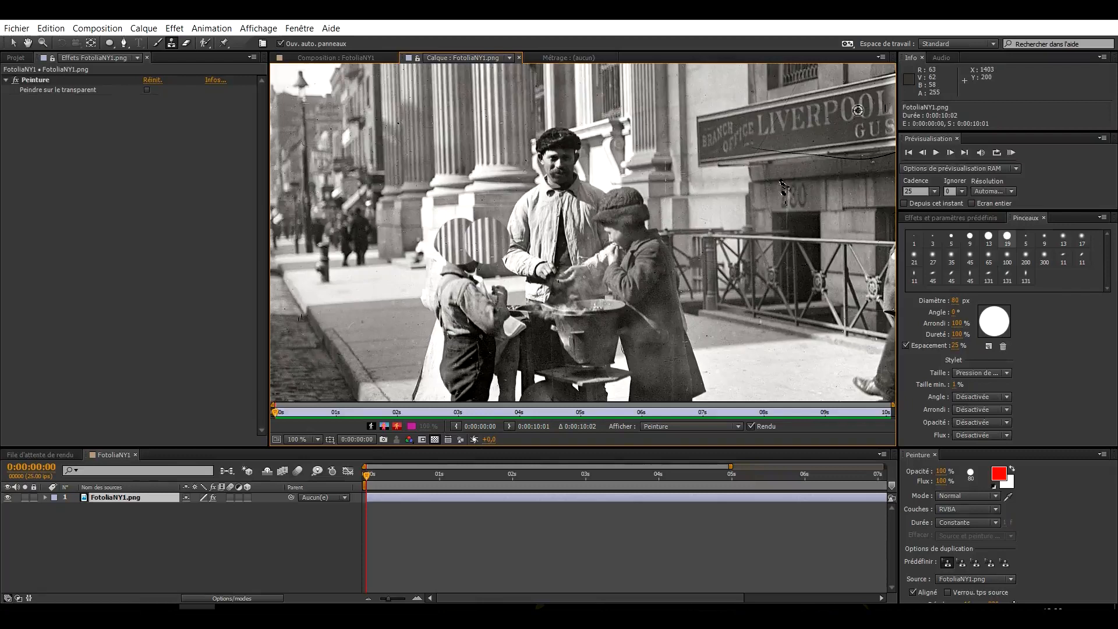
pyautogui.click(559, 162)
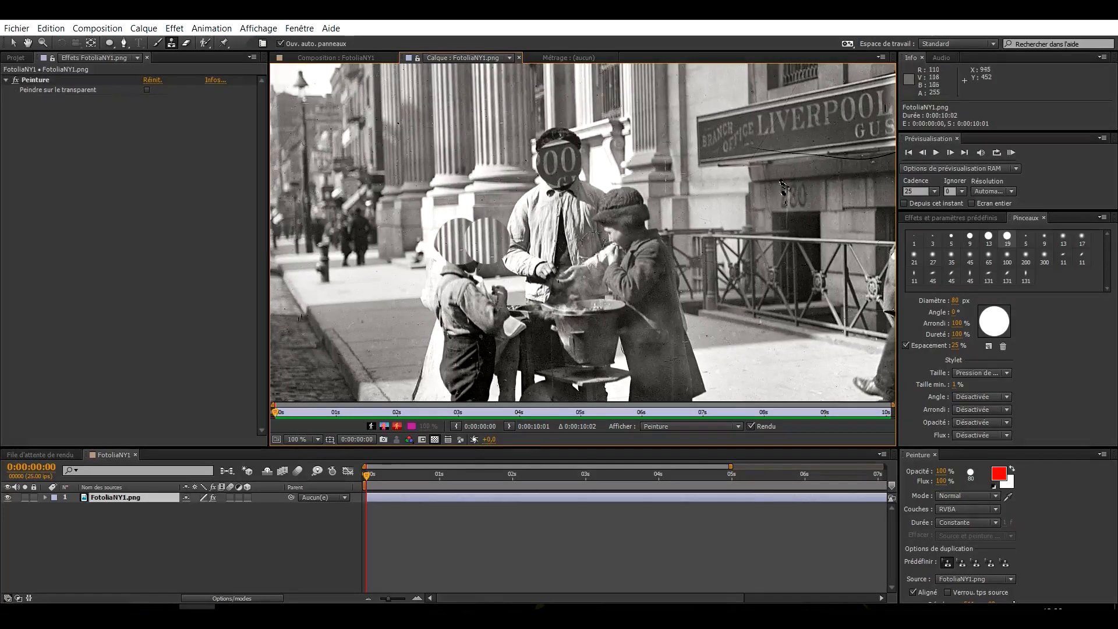
# - Set the brush hardness to 50% and clone the sign's OO letters beside the man's head
pyautogui.moveTo(955, 334)
pyautogui.mouseDown()
pyautogui.moveTo(916, 339)
pyautogui.moveTo(936, 343)
pyautogui.mouseUp()
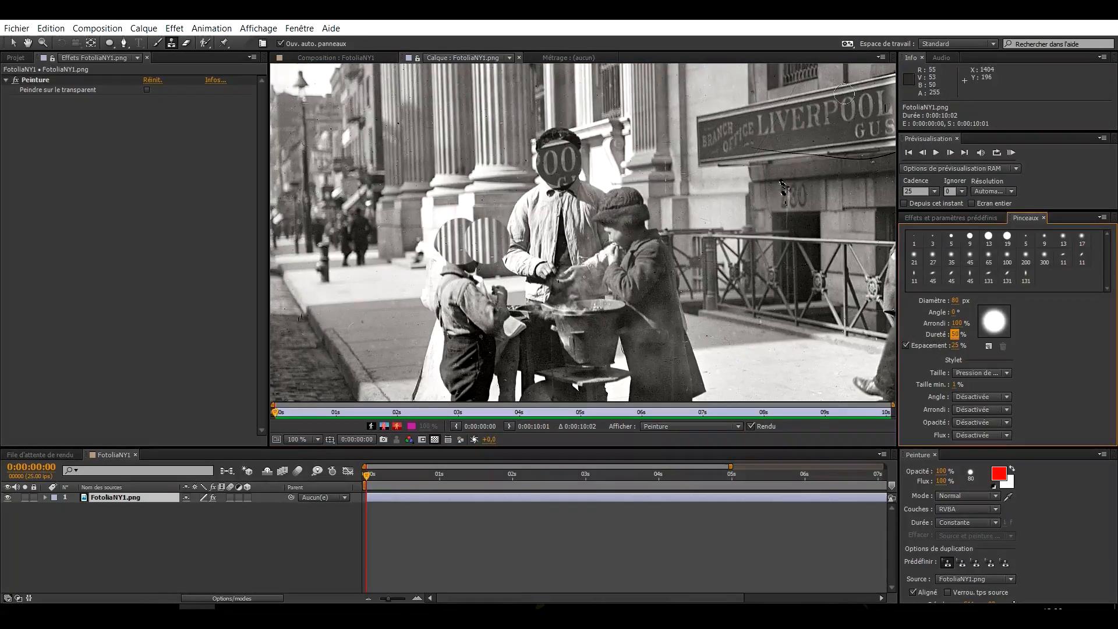
pyautogui.keyDown('alt'); pyautogui.click(859, 108); pyautogui.keyUp('alt')
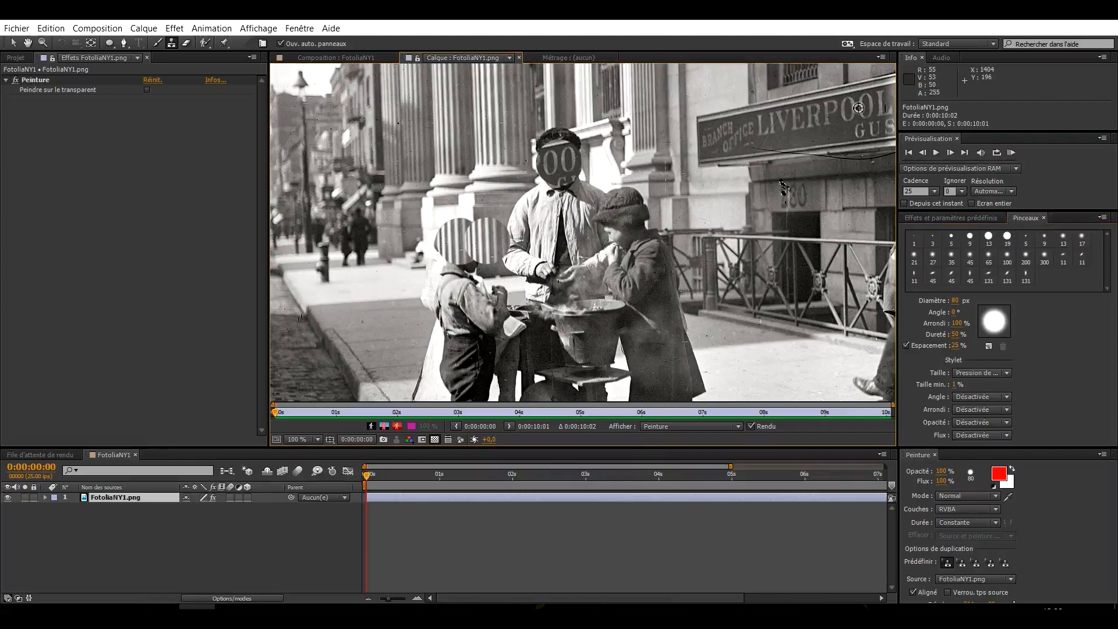
pyautogui.click(610, 153)
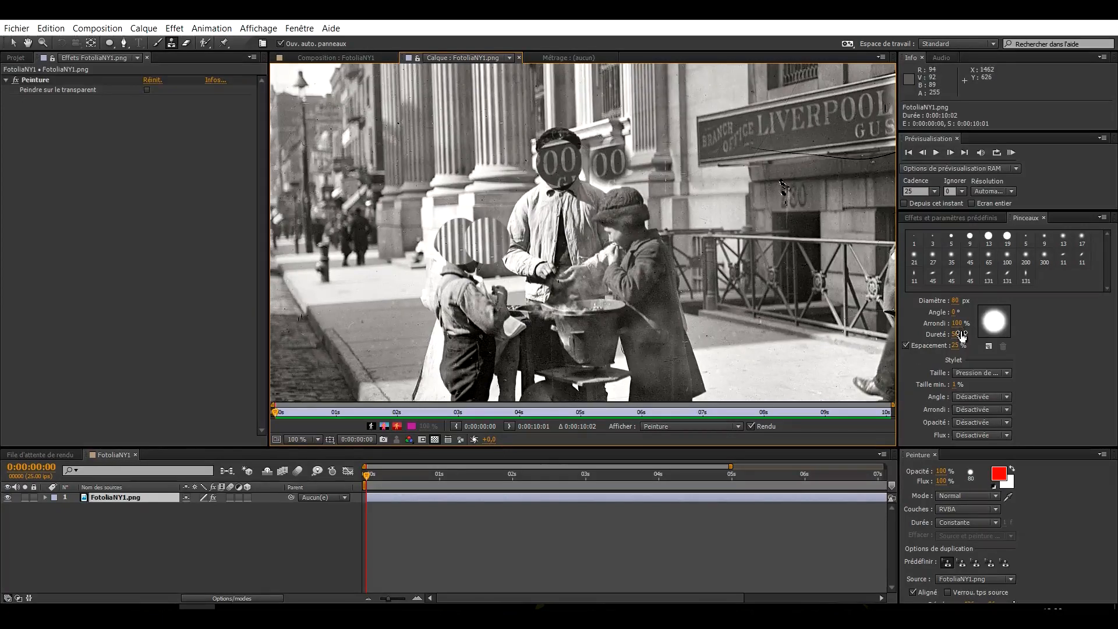
# - Set the brush hardness to 0% and clone the sign's OO letters onto the column beside the previous dab
pyautogui.moveTo(958, 336); pyautogui.dragTo(893, 329)
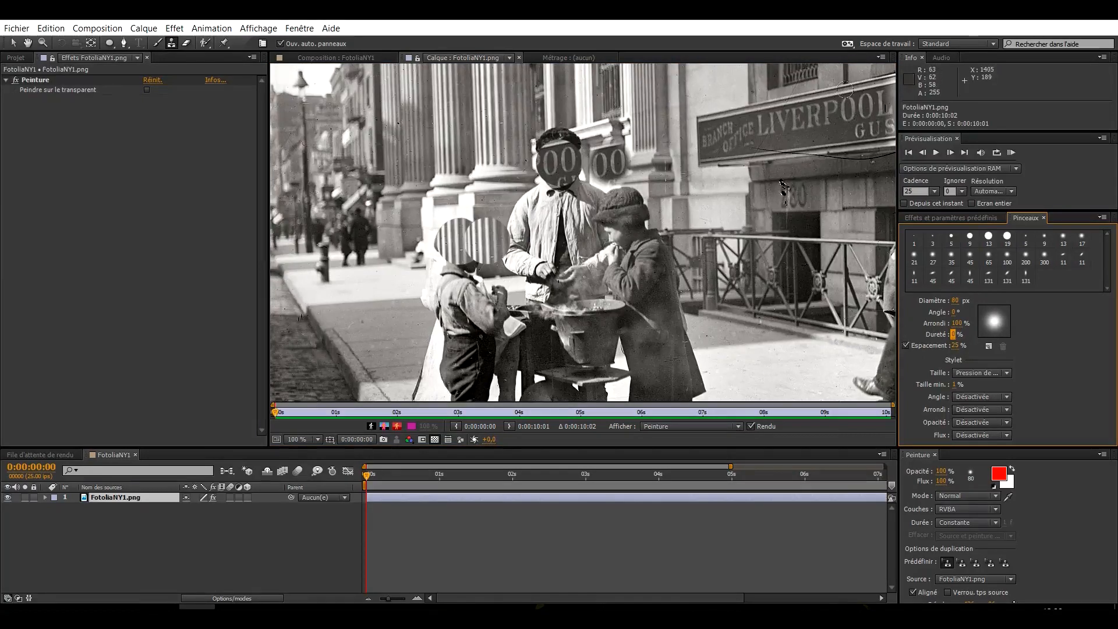
pyautogui.keyDown('alt'); pyautogui.click(858, 108); pyautogui.keyUp('alt')
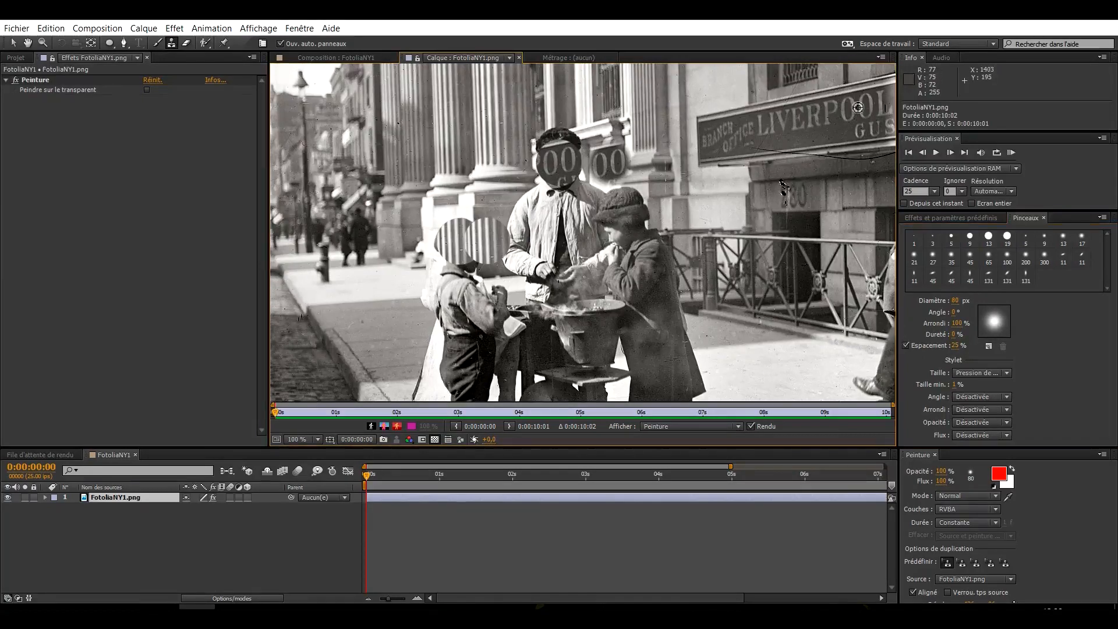
pyautogui.click(660, 159)
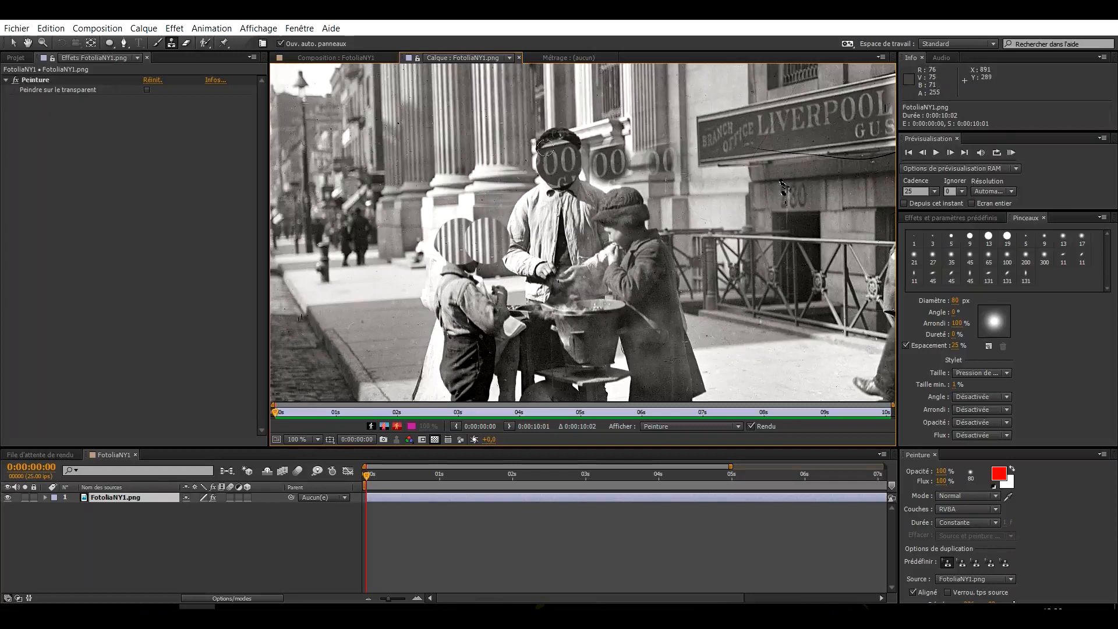
pyautogui.press('.')
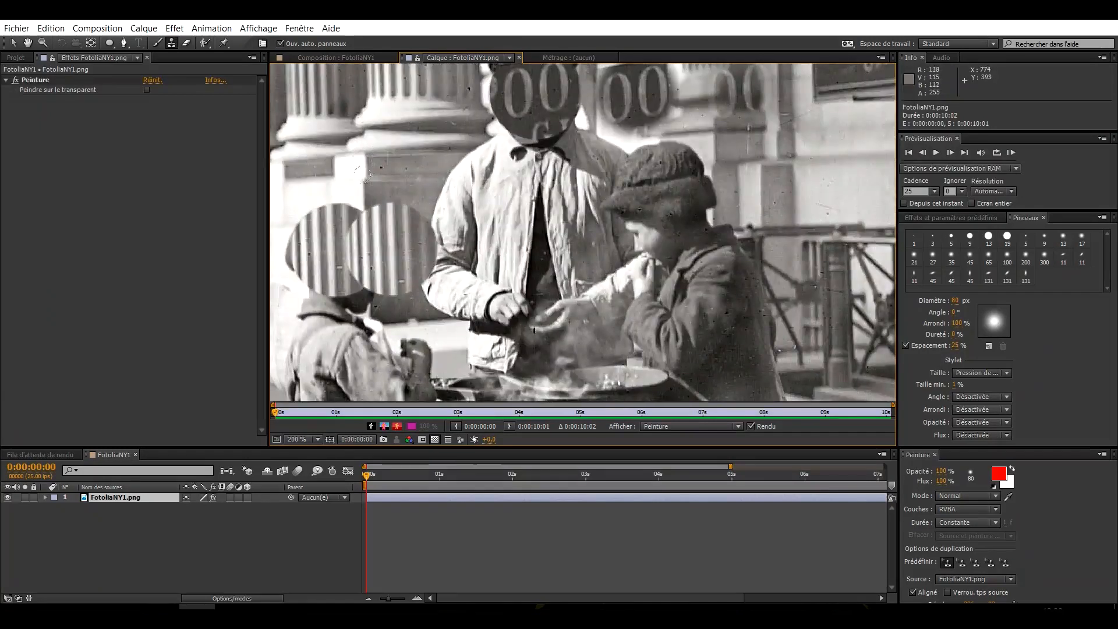
pyautogui.press(',')
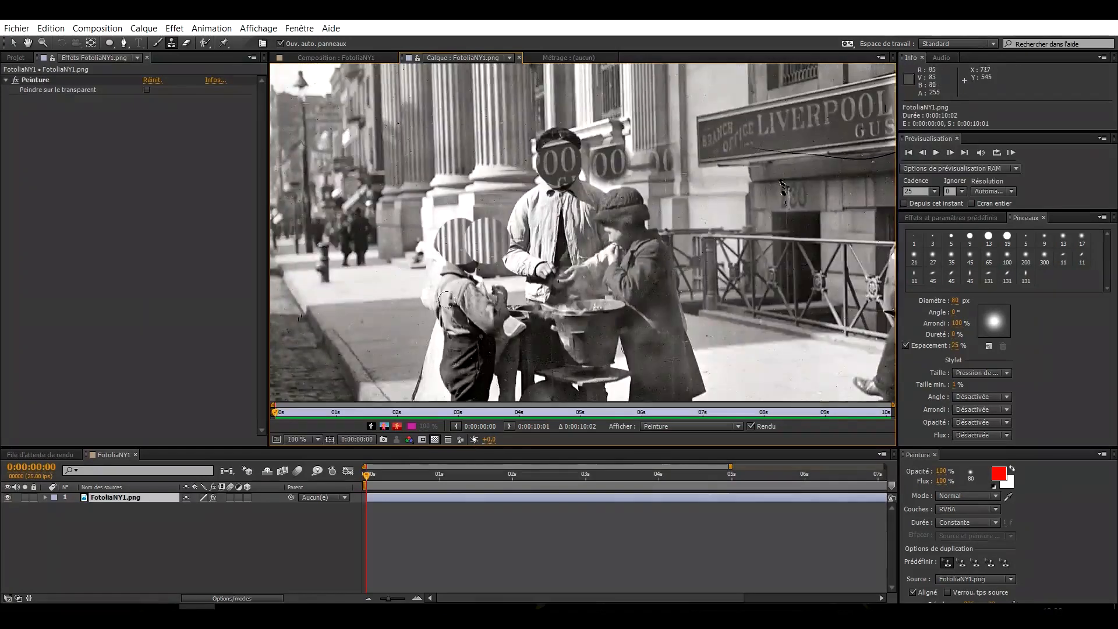
pyautogui.moveTo(462, 313); pyautogui.dragTo(573, 142)
pyautogui.scroll(1, 556, 169)
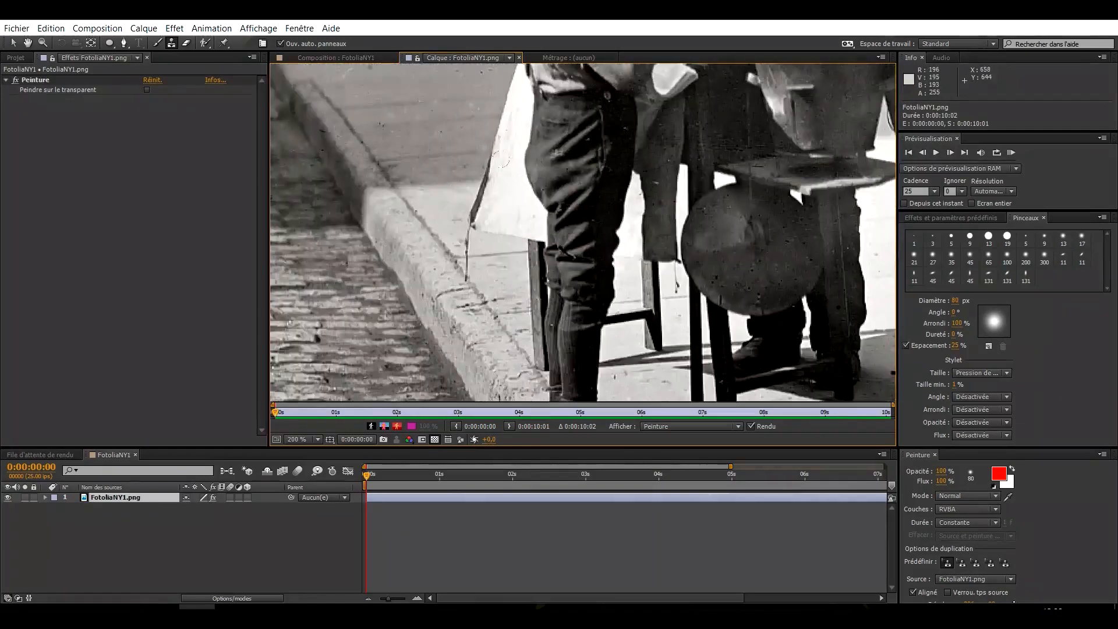
pyautogui.moveTo(526, 211); pyautogui.dragTo(474, 299)
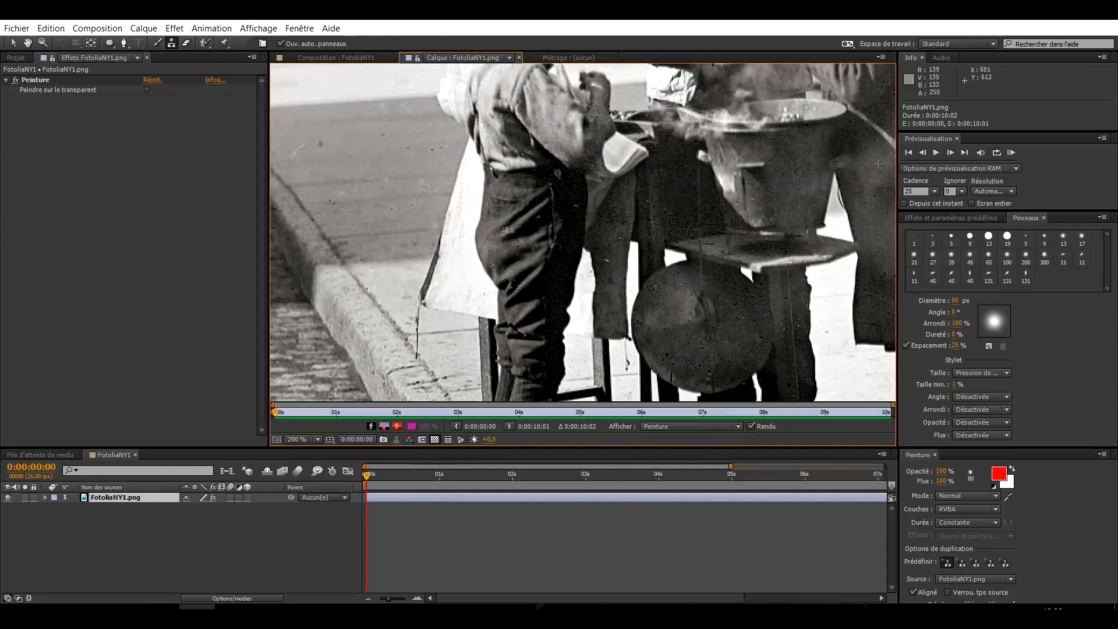
pyautogui.scroll(-1, 377, 185)
pyautogui.moveTo(473, 277); pyautogui.dragTo(426, 326)
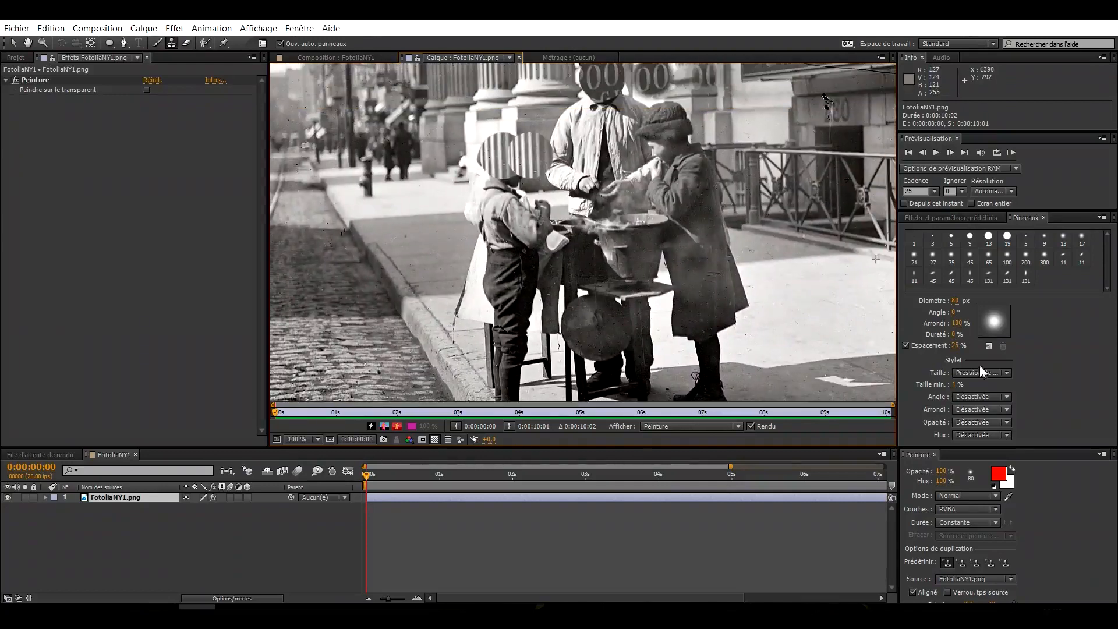
# - Set the brush hardness to 50% and delete the Paint effect holding the test dabs from the FotoliaNY1.png layer
pyautogui.moveTo(955, 334); pyautogui.dragTo(984, 333)
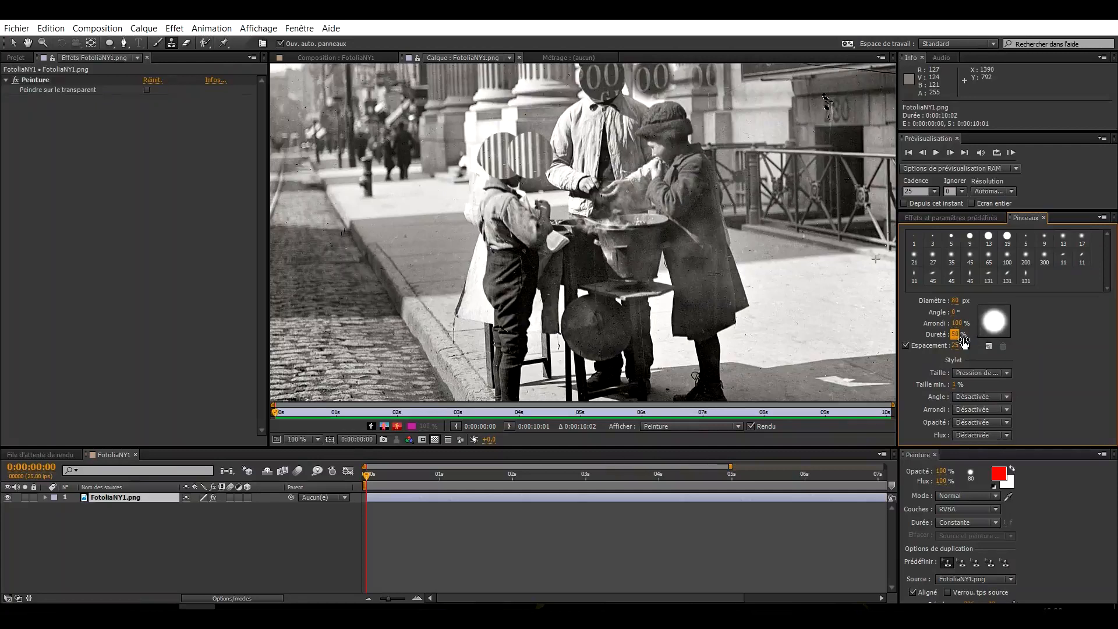
pyautogui.moveTo(643, 205); pyautogui.dragTo(601, 237)
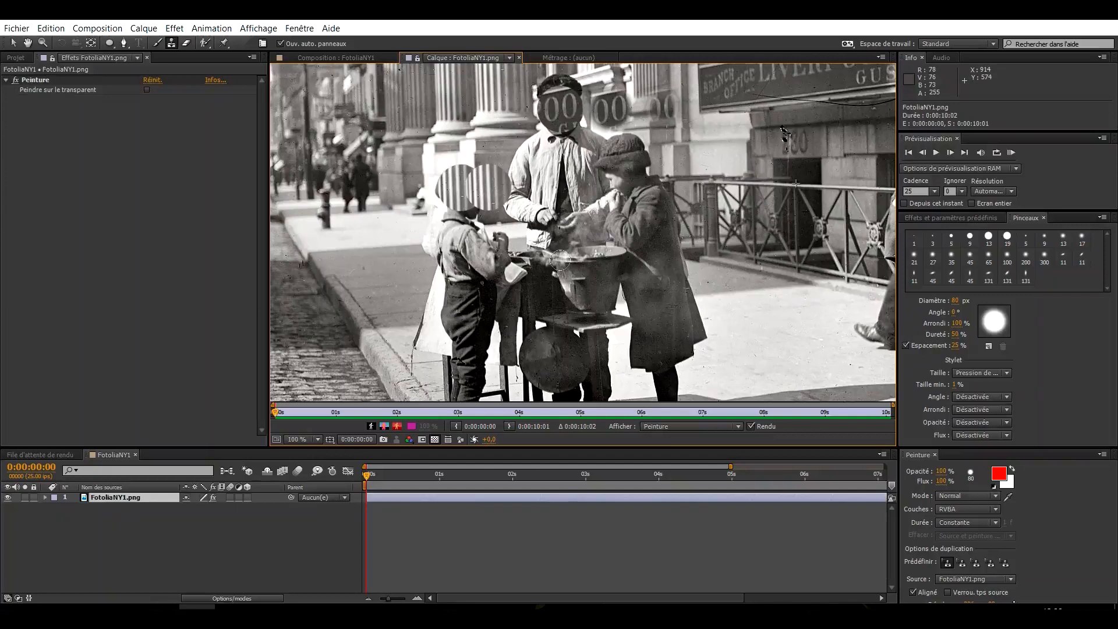
pyautogui.click(45, 81)
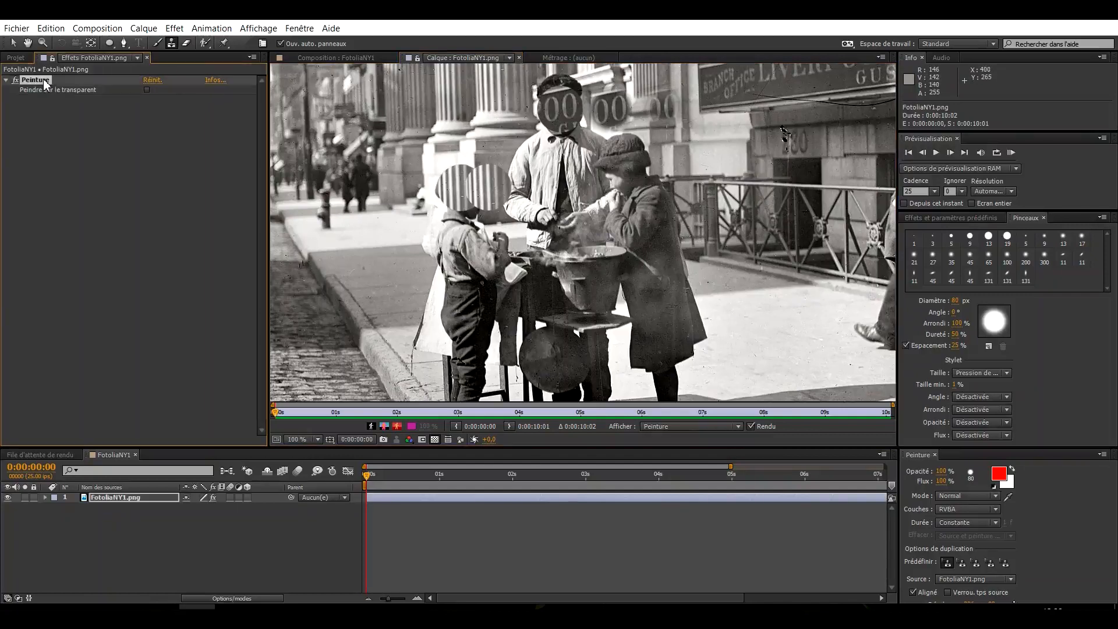
pyautogui.press('Delete')
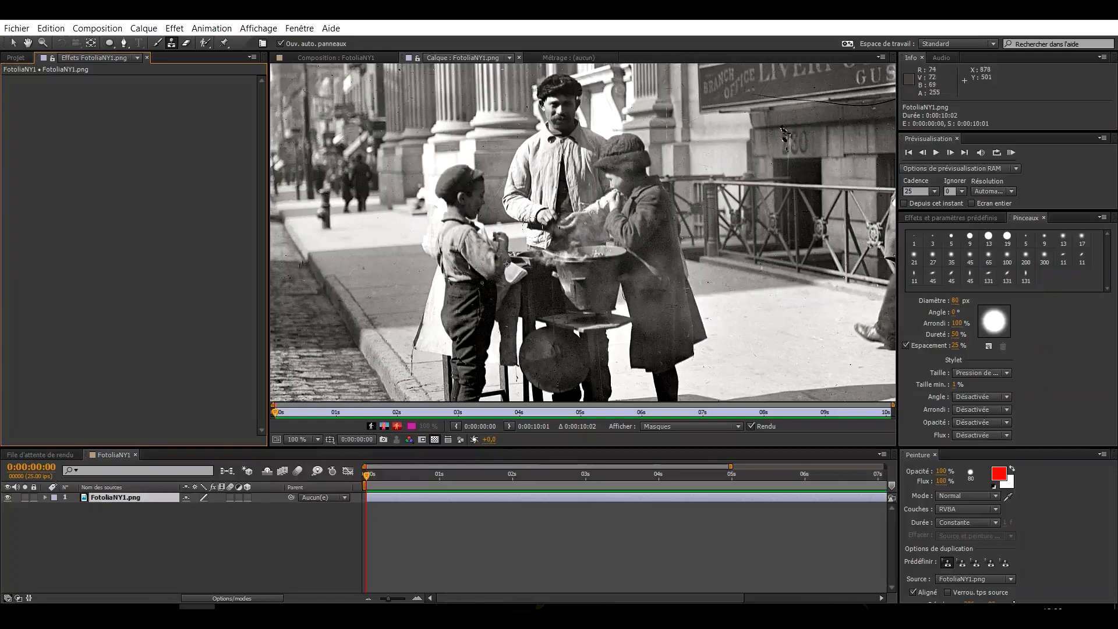